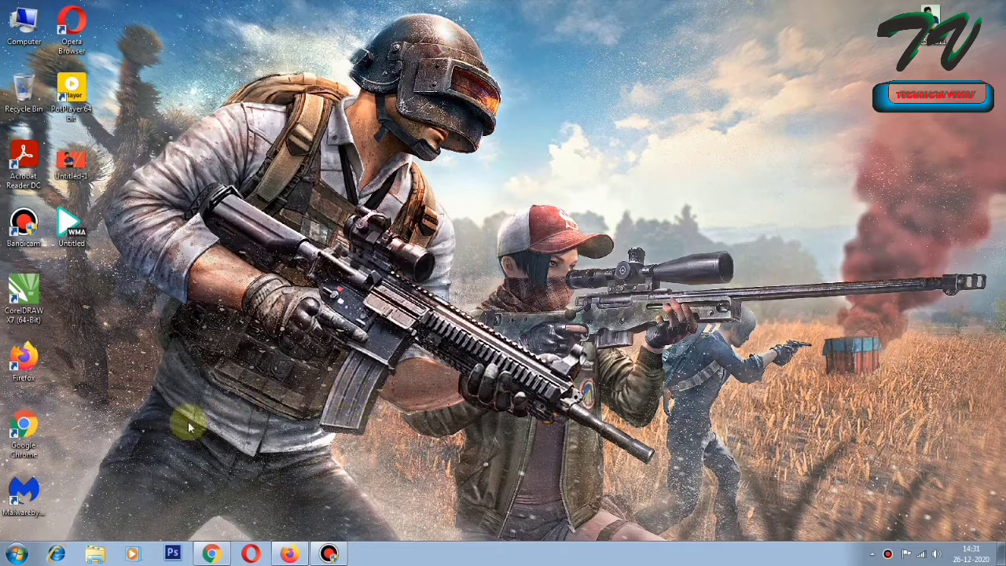
Launch Photoshop CS6 from the Start menu's program list, then close it.
{"action": "left_click", "coordinate": [17, 554]}
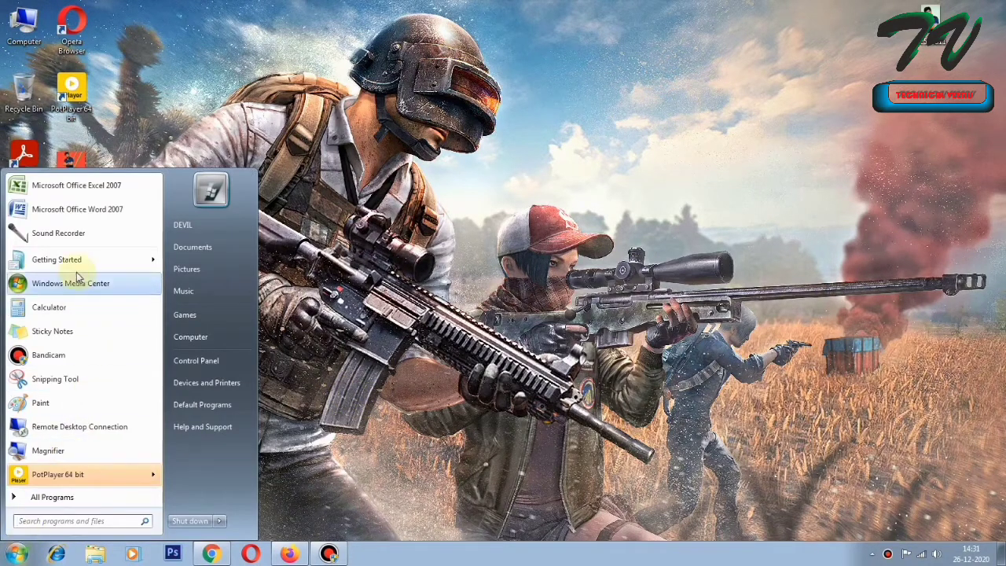
{"action": "left_click", "coordinate": [52, 498]}
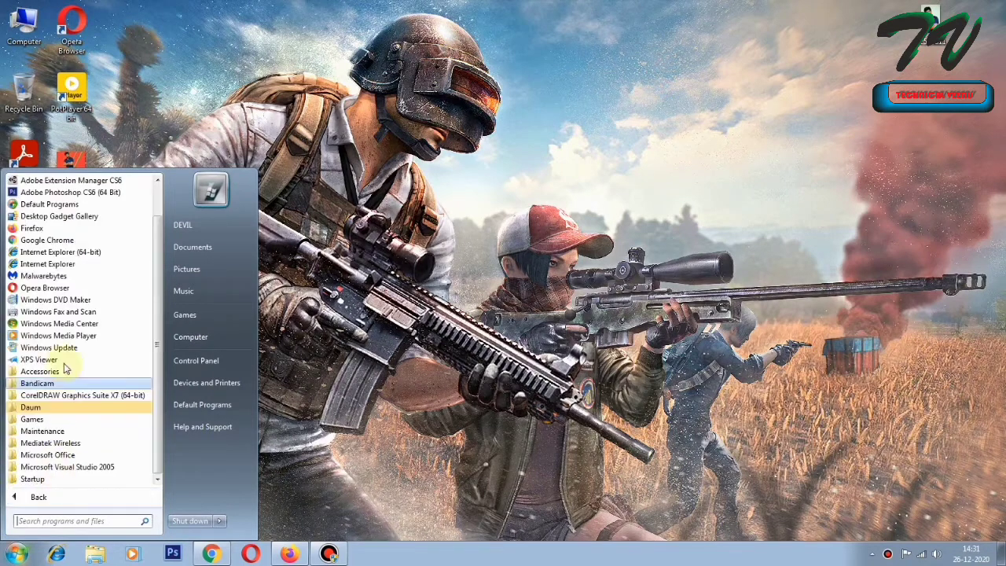
{"action": "left_click", "coordinate": [104, 192]}
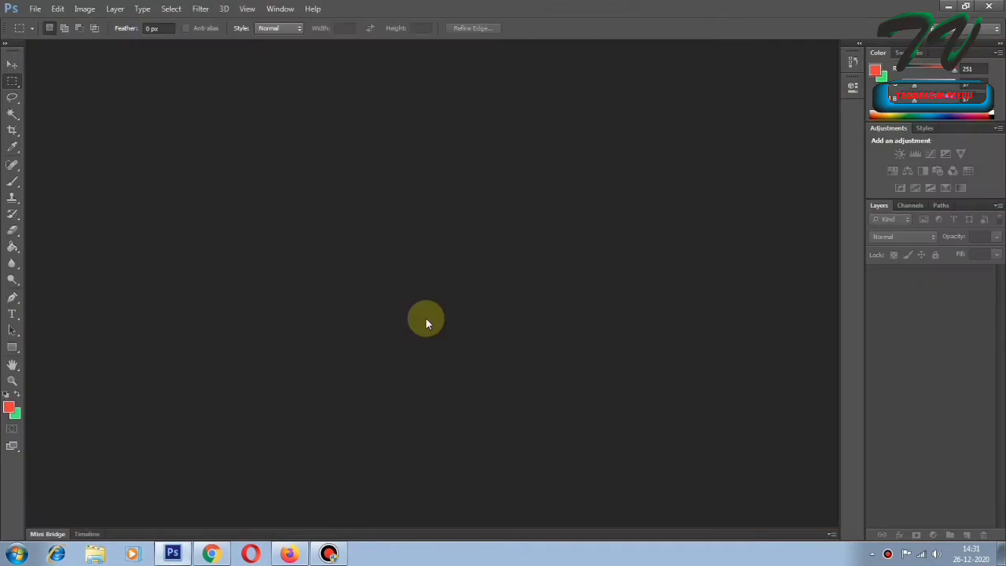
{"action": "left_click", "coordinate": [987, 8]}
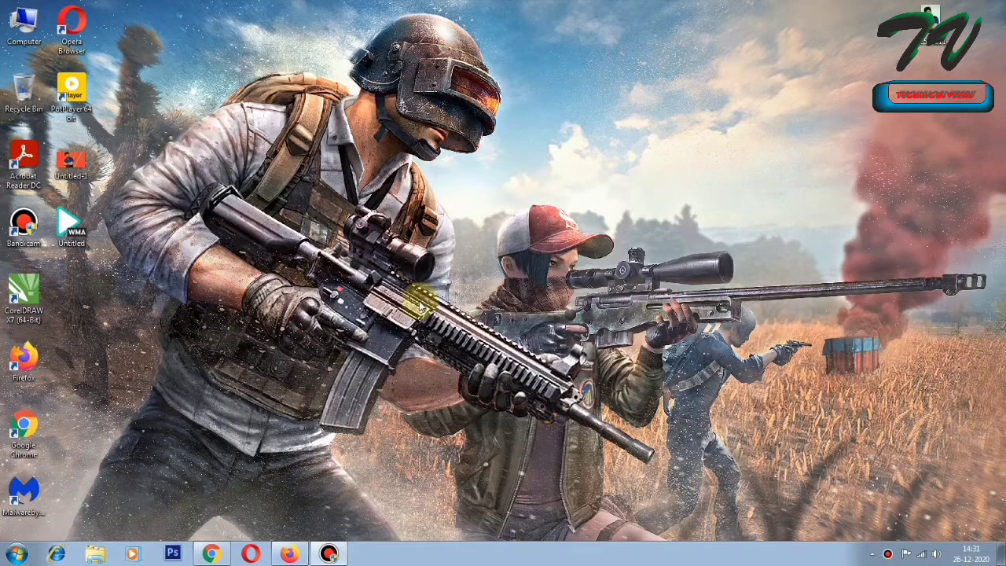
Relaunch Photoshop CS6 from the Run dialog using the name photoshop.
{"action": "key", "text": "super+r"}
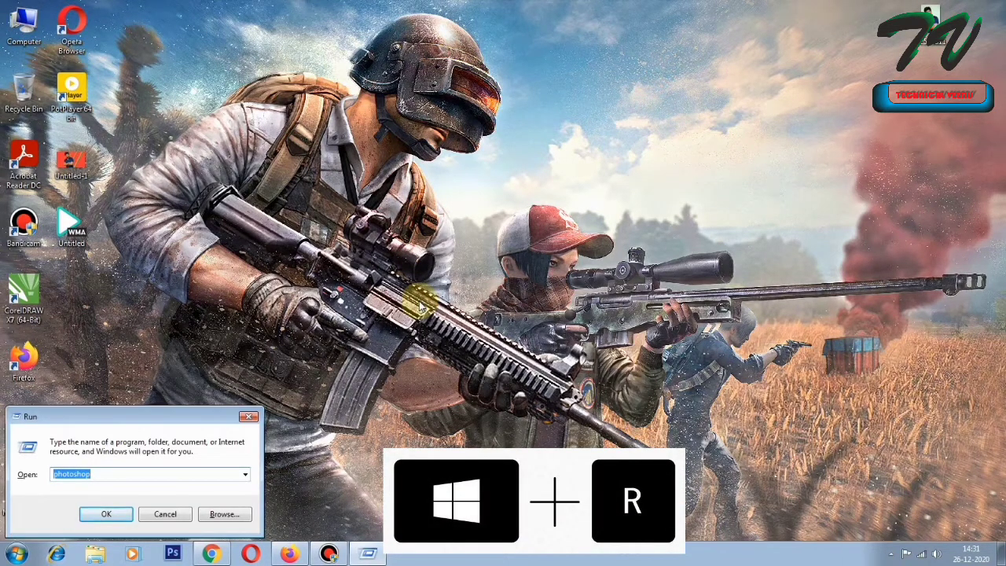
{"action": "left_click", "coordinate": [123, 471]}
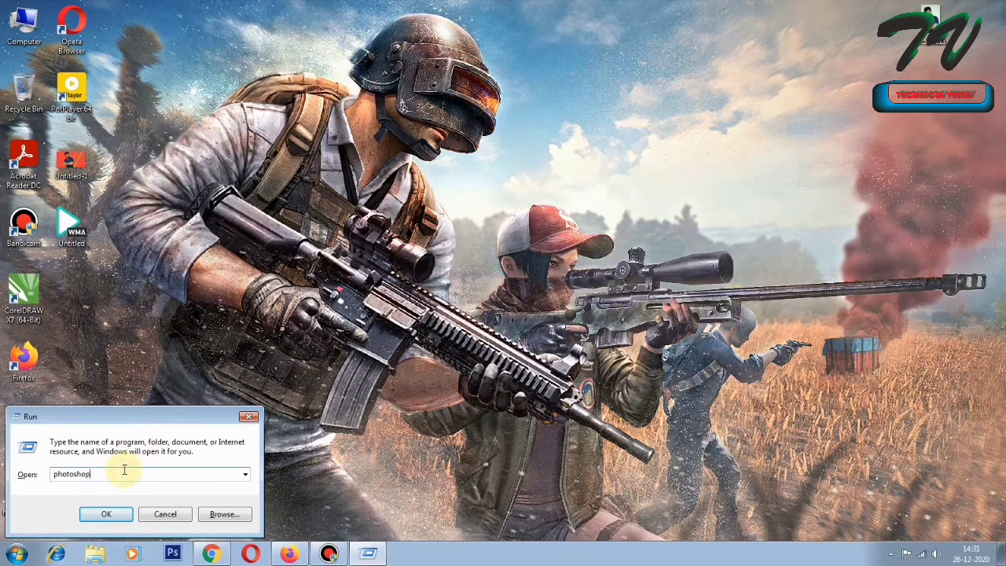
{"action": "left_click", "coordinate": [117, 518]}
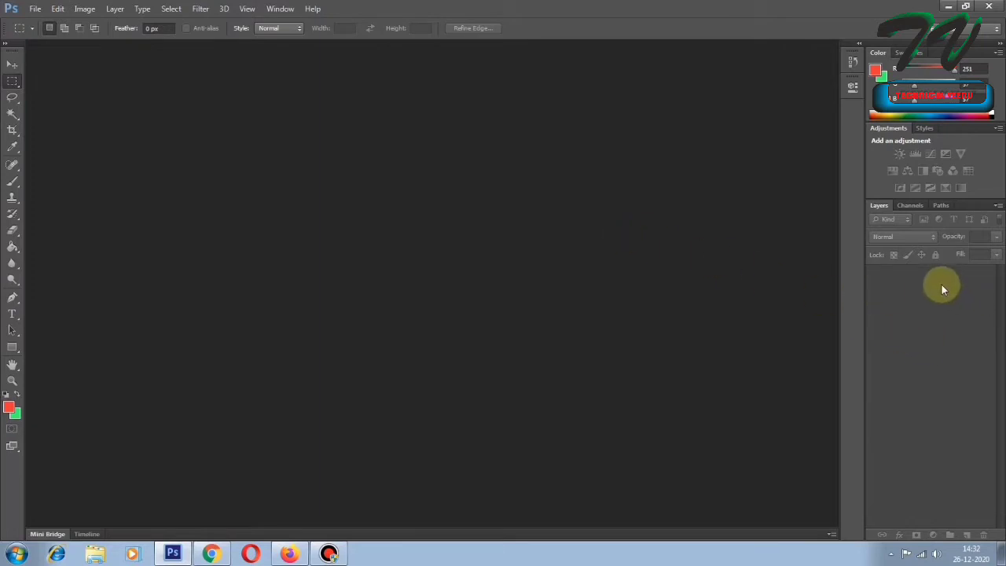
Hide and re-show the Layers panel from the Window menu, then bring up the File menu.
{"action": "left_click", "coordinate": [280, 9]}
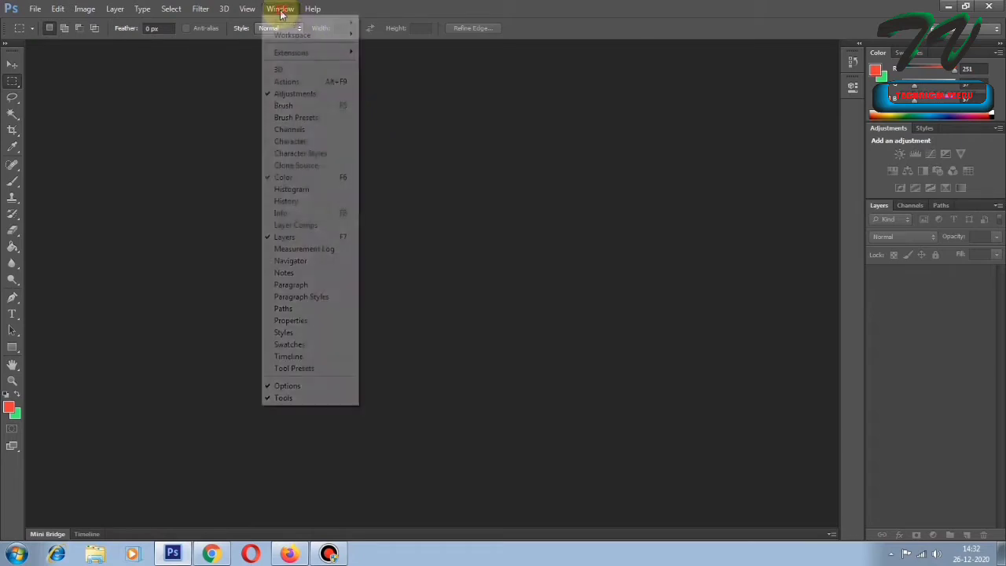
{"action": "left_click", "coordinate": [283, 237]}
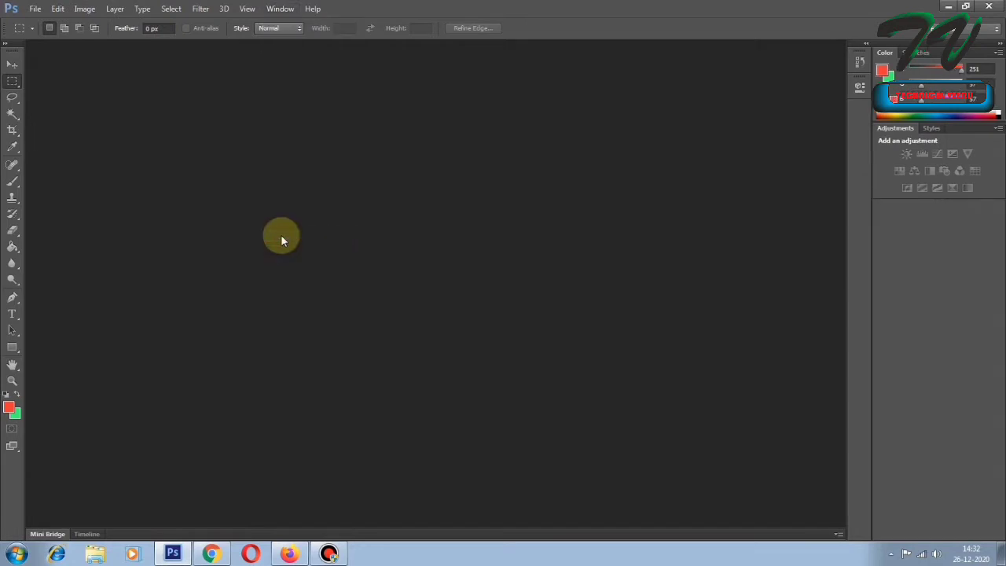
{"action": "left_click", "coordinate": [279, 9]}
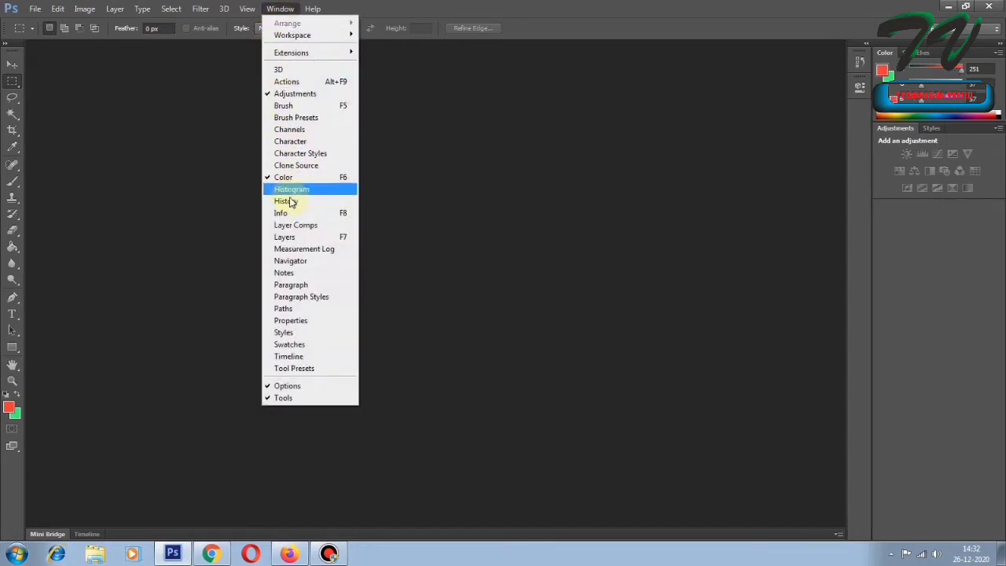
{"action": "left_click", "coordinate": [301, 240]}
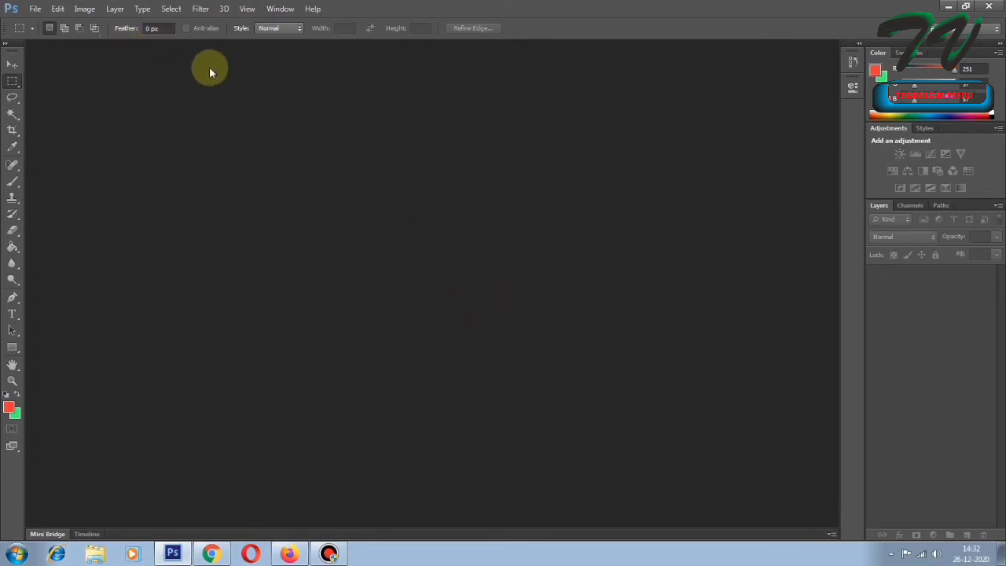
{"action": "left_click", "coordinate": [36, 10]}
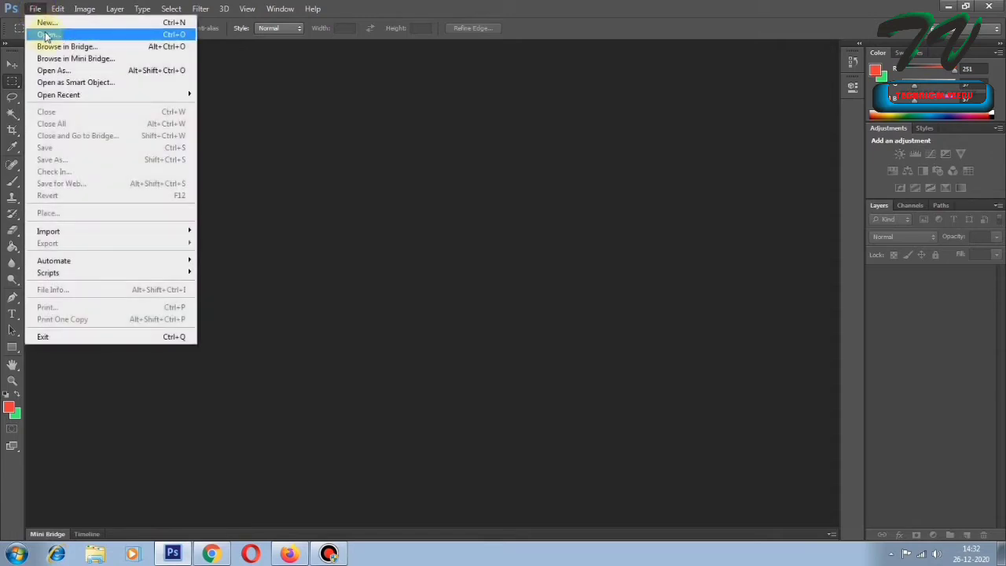
Create a new white document of 1280×720 pixels.
{"action": "left_click", "coordinate": [361, 154]}
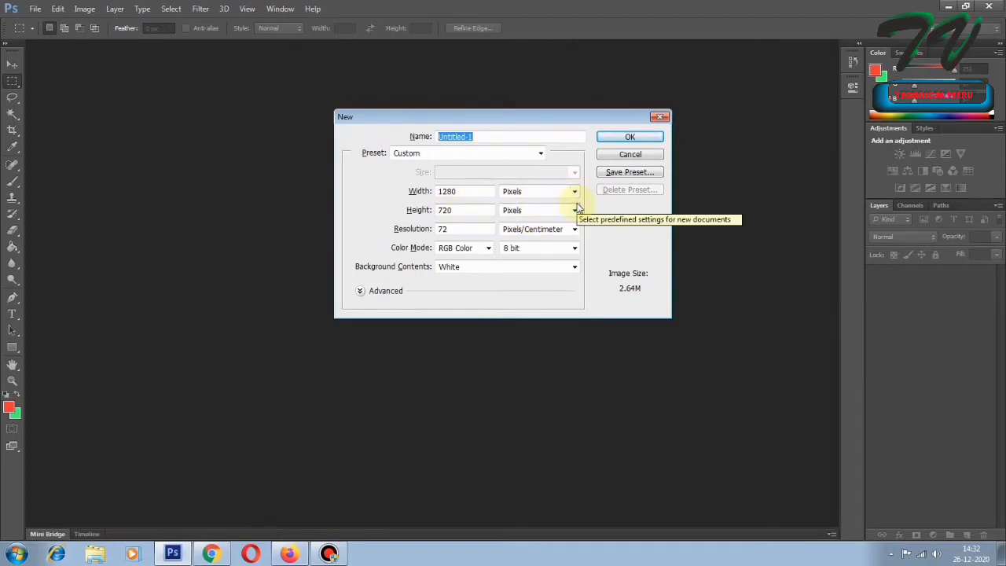
{"action": "left_click", "coordinate": [574, 192]}
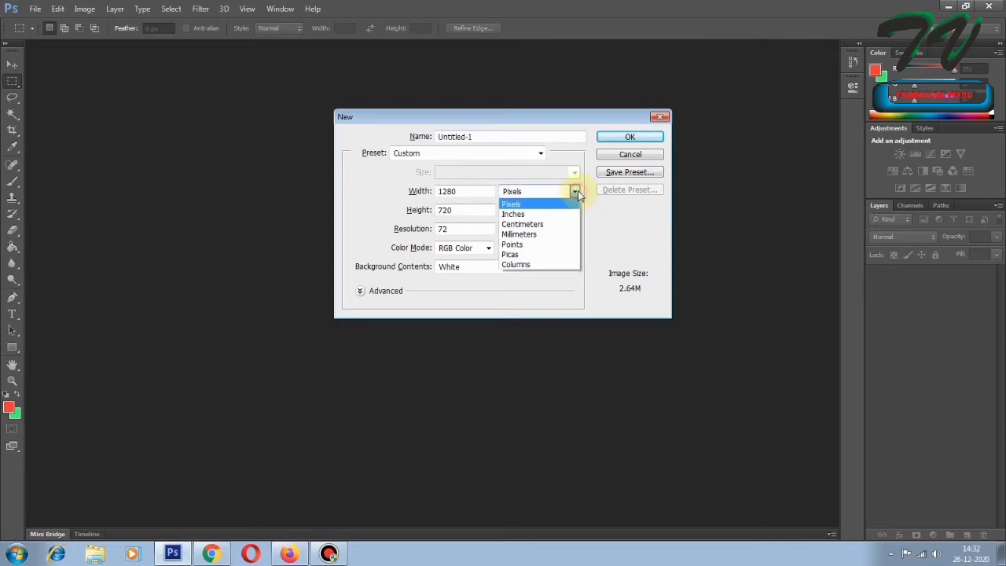
{"action": "left_click", "coordinate": [527, 205]}
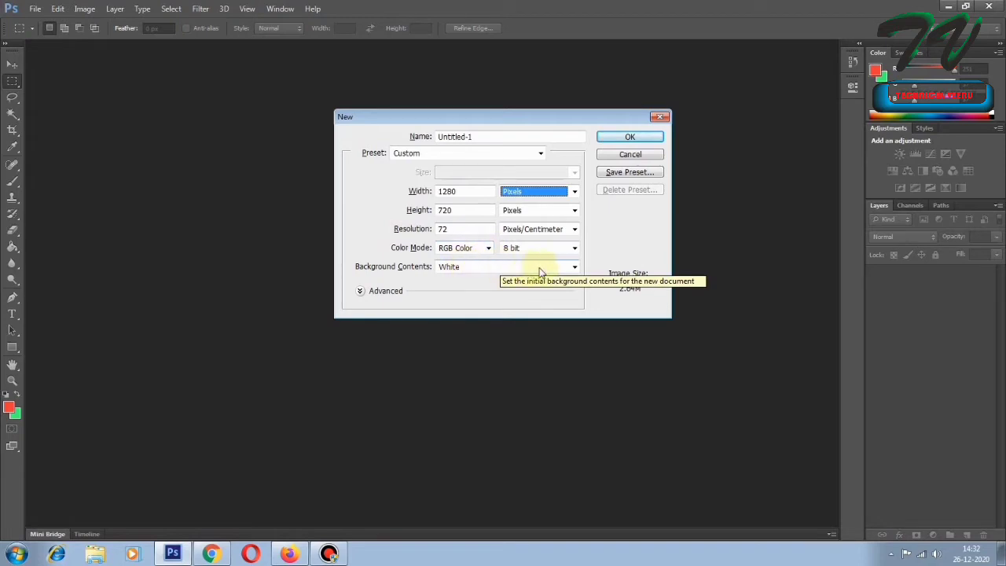
{"action": "left_click", "coordinate": [626, 140]}
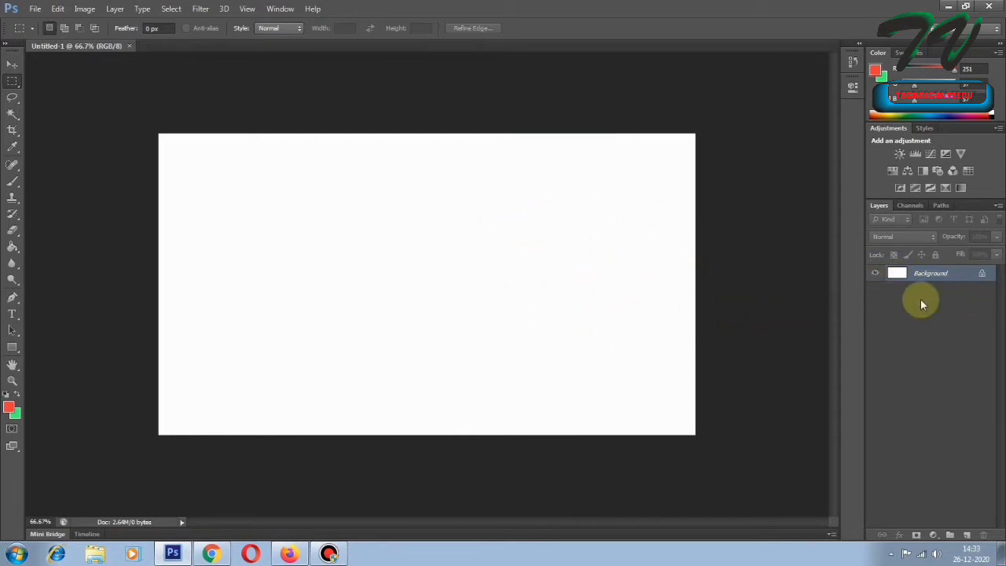
Convert the locked Background layer into the editable Layer 0.
{"action": "double_click", "coordinate": [983, 275]}
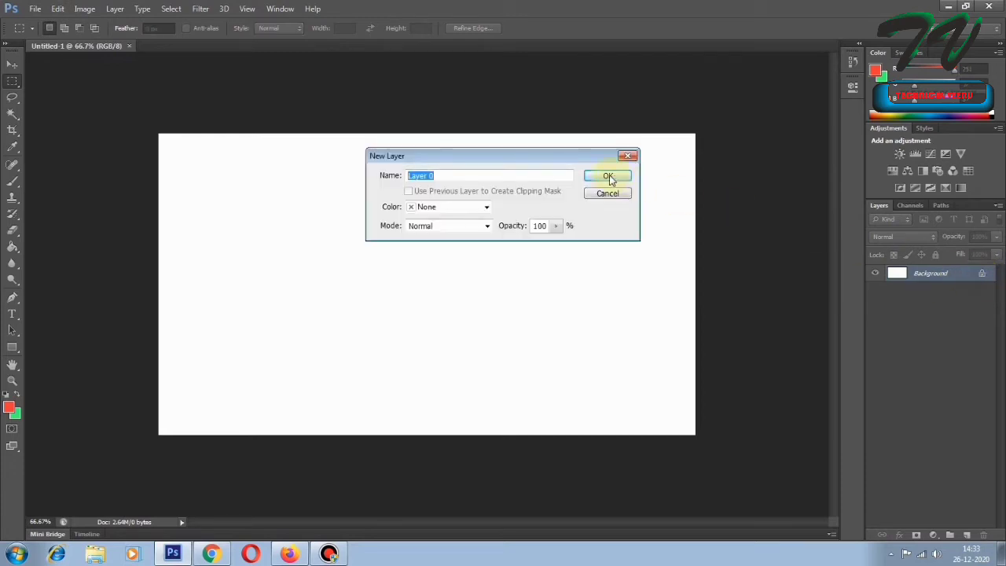
{"action": "left_click", "coordinate": [610, 177]}
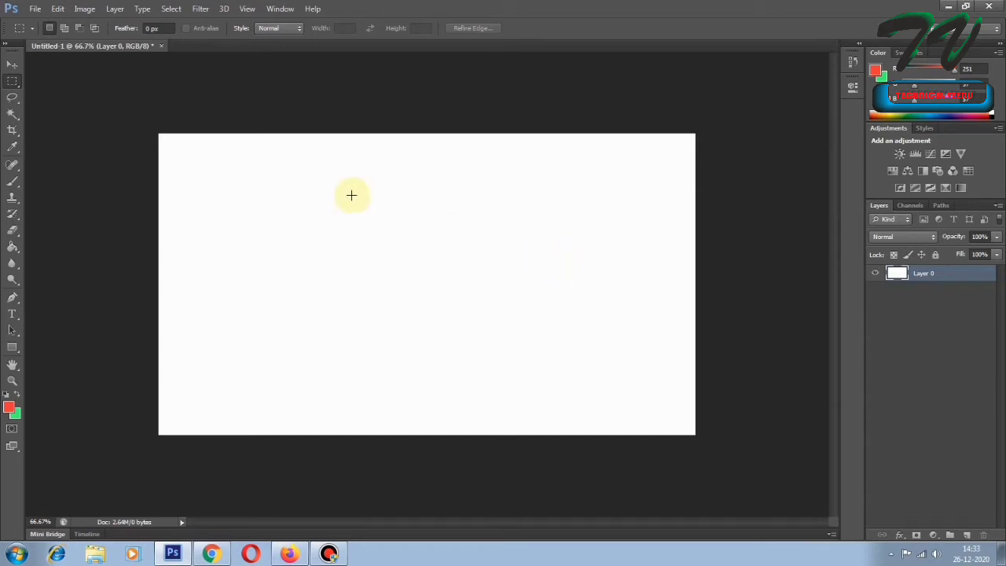
{"action": "left_click", "coordinate": [34, 9]}
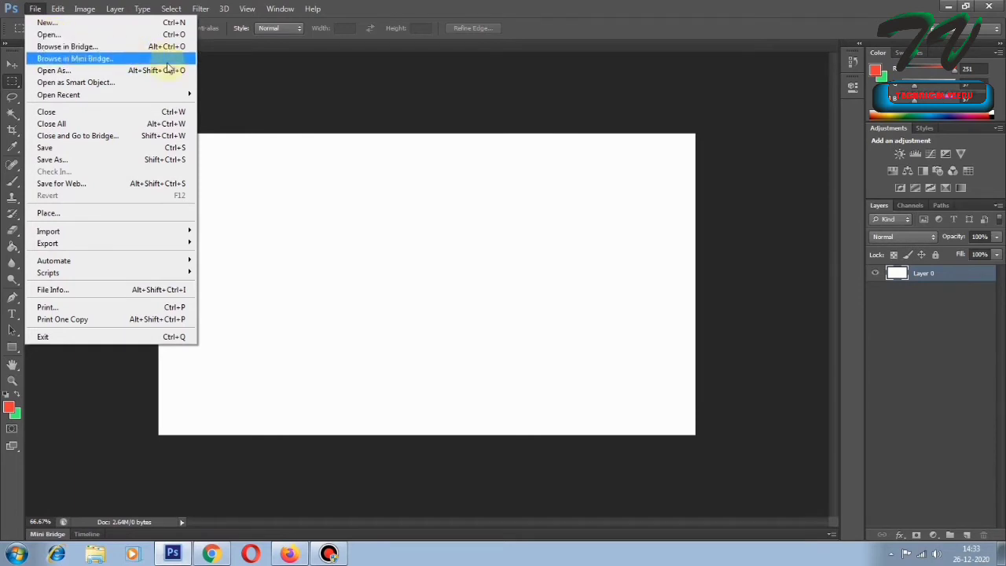
Open the portrait JPG photo in its own tab.
{"action": "left_click", "coordinate": [286, 97]}
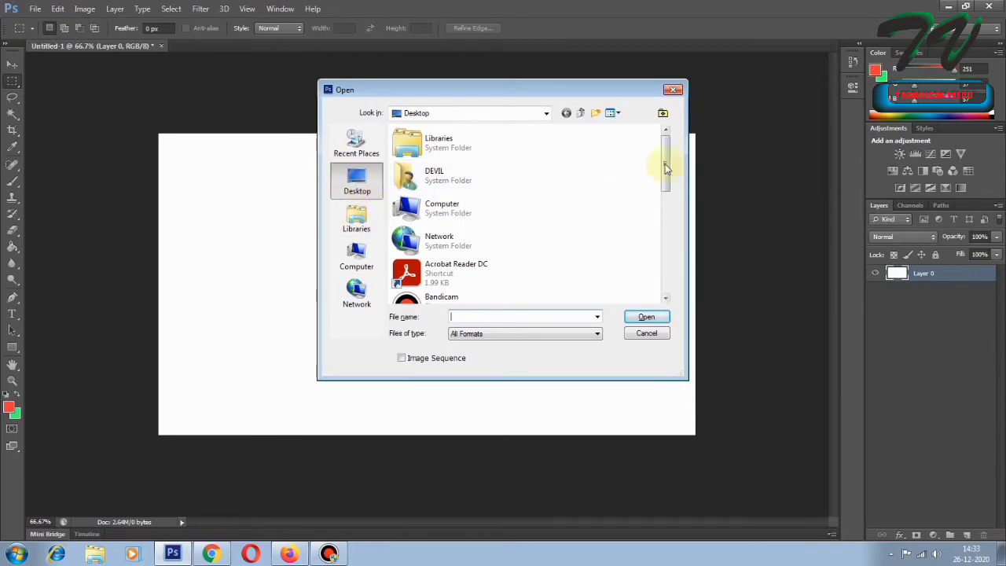
{"action": "left_click_drag", "start_coordinate": [665, 163], "coordinate": [674, 267]}
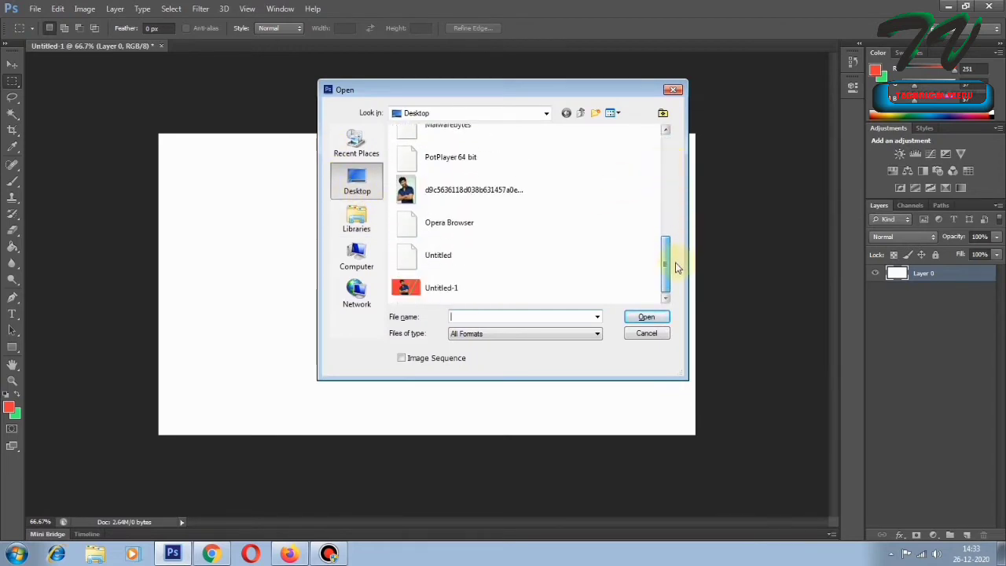
{"action": "left_click", "coordinate": [481, 184]}
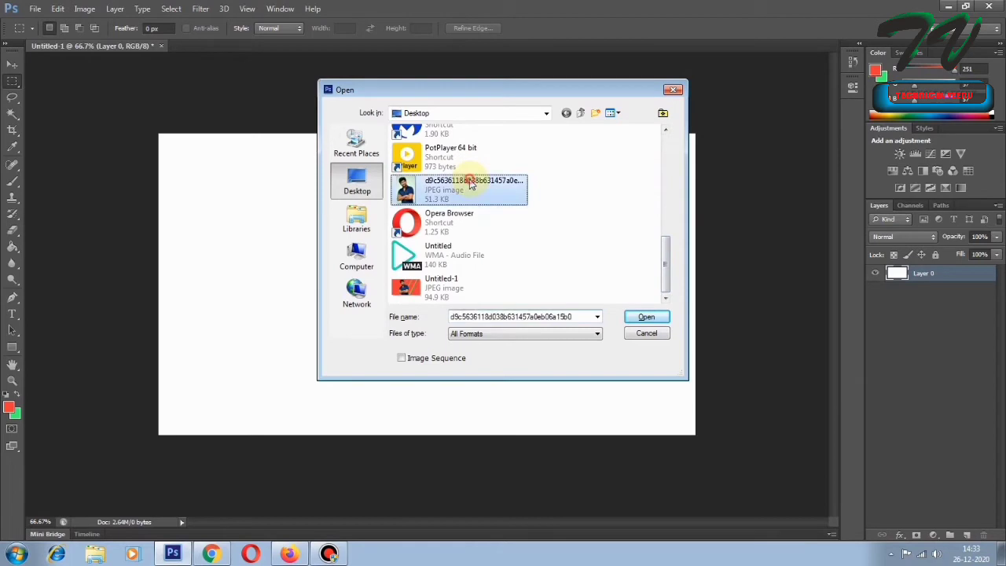
{"action": "left_click", "coordinate": [646, 318]}
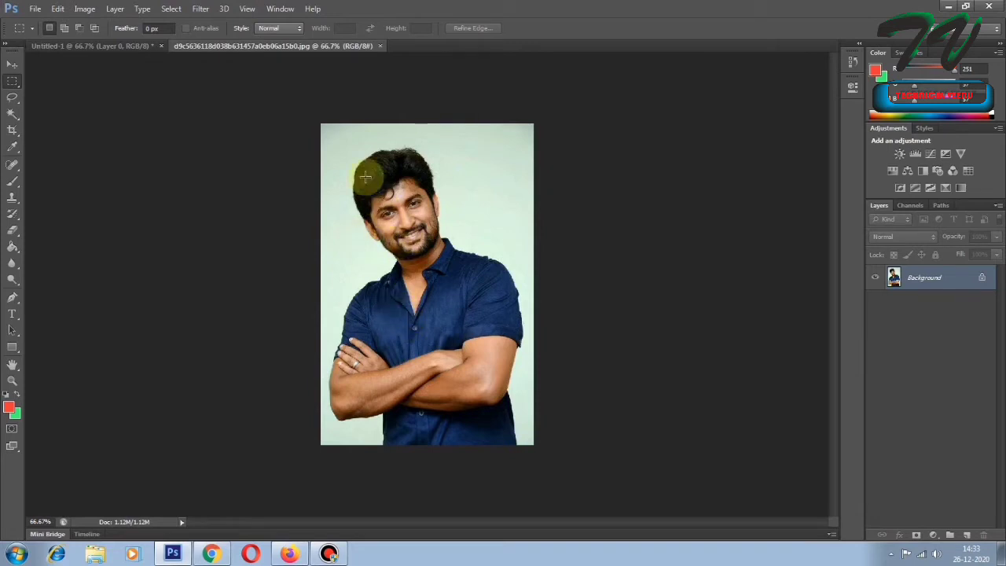
Try moving the photo with the Move tool, dismissing the locked-layer errors.
{"action": "left_click", "coordinate": [11, 64]}
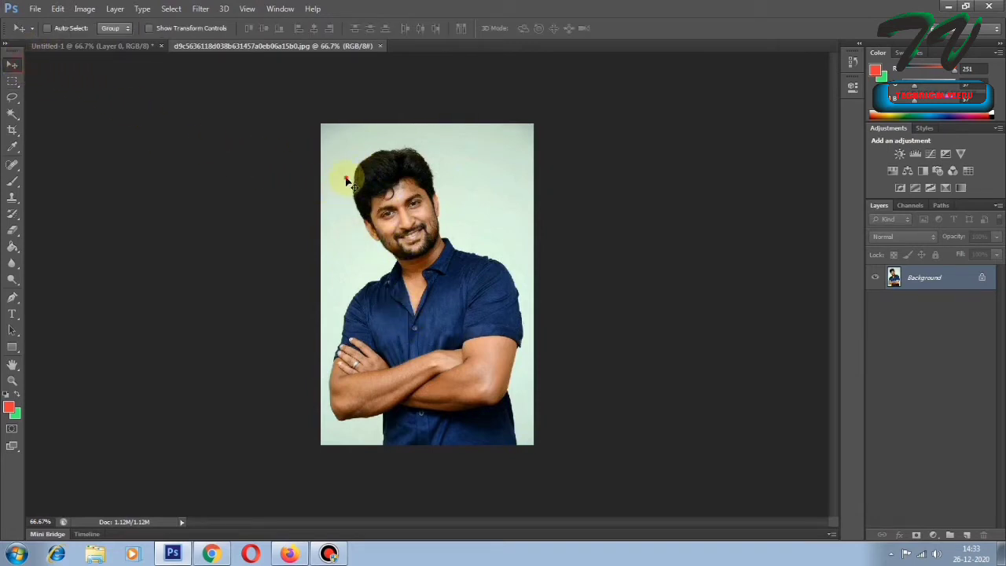
{"action": "mouse_move", "coordinate": [348, 180]}
{"action": "left_mouse_down"}
{"action": "mouse_move", "coordinate": [397, 191]}
{"action": "mouse_move", "coordinate": [399, 165]}
{"action": "left_mouse_up"}
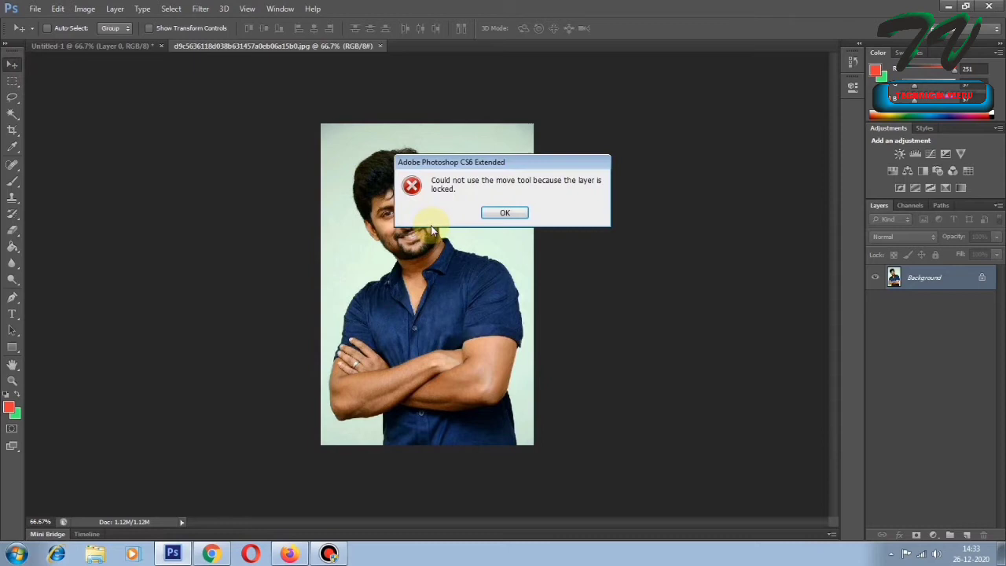
{"action": "left_click", "coordinate": [507, 213]}
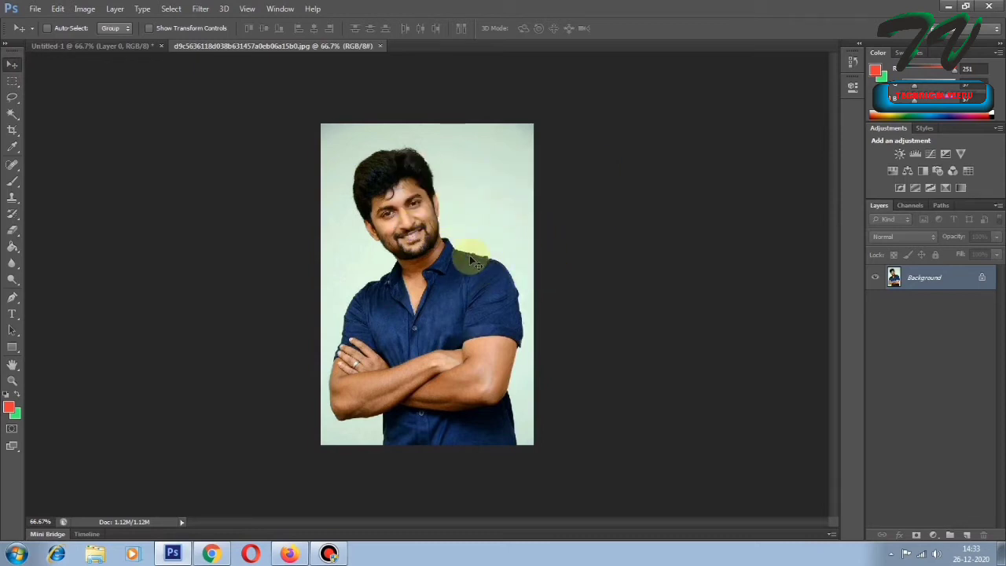
{"action": "left_click_drag", "start_coordinate": [389, 211], "coordinate": [497, 285]}
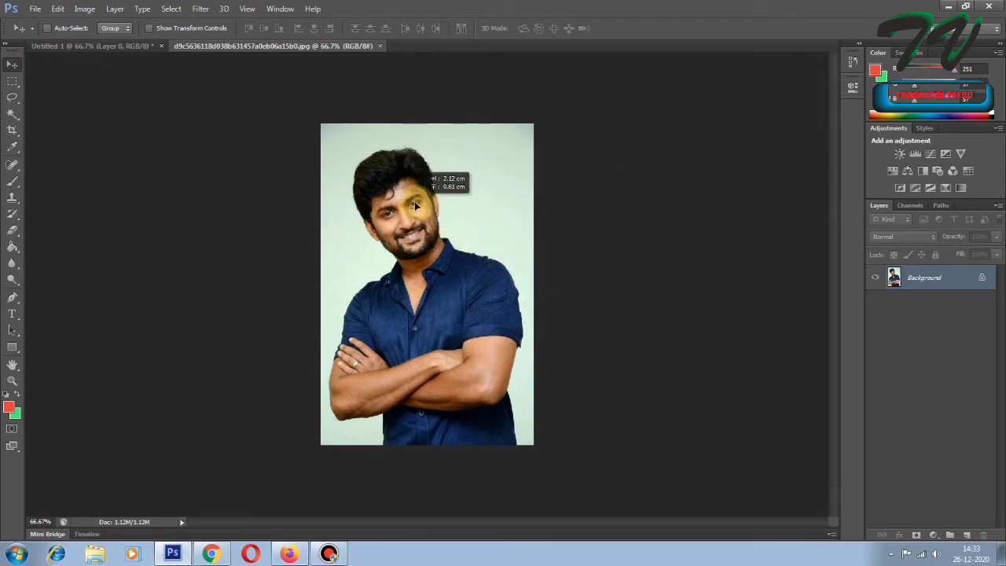
{"action": "left_click", "coordinate": [502, 214]}
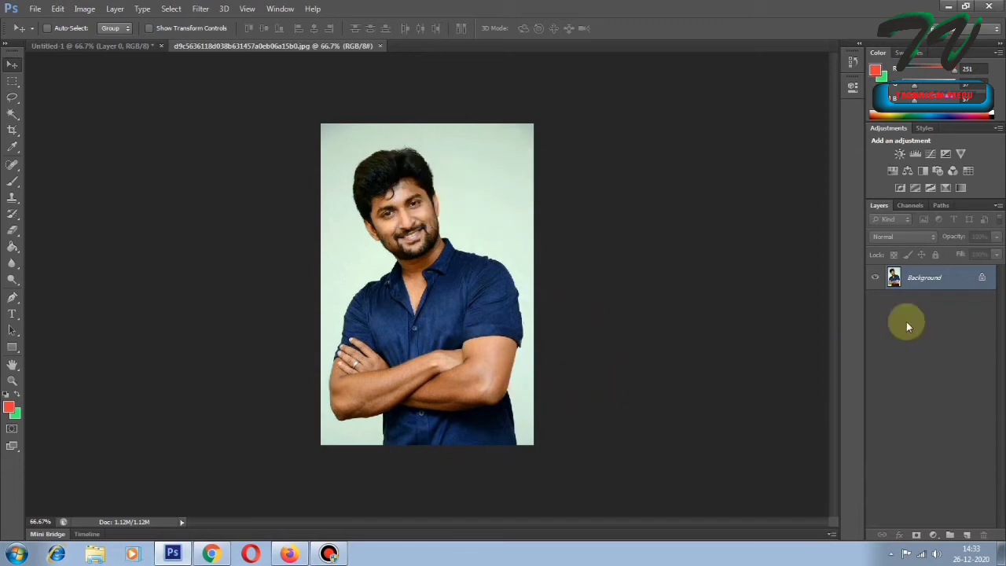
Unlock the photo's Background as Layer 0 and check that it now moves.
{"action": "double_click", "coordinate": [982, 281]}
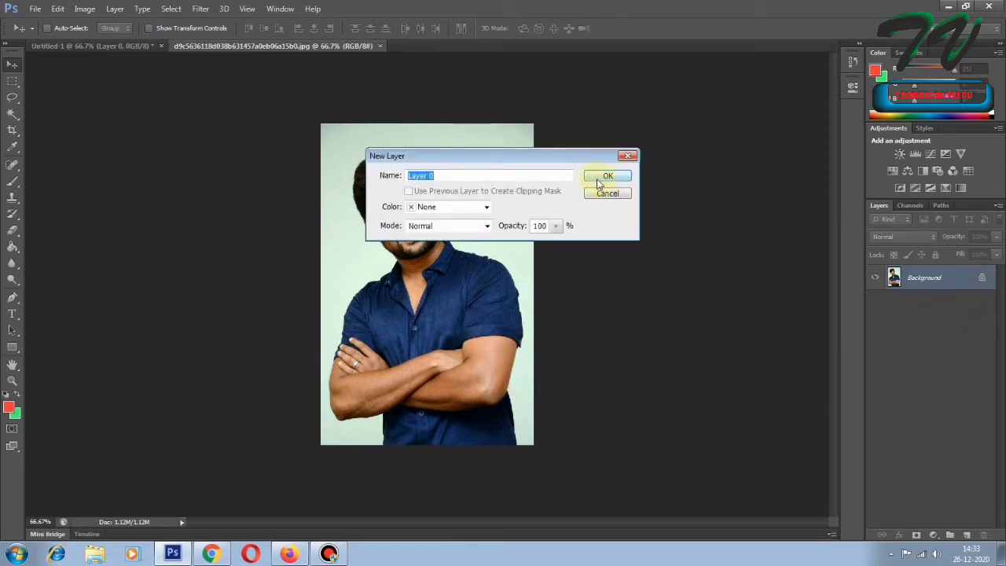
{"action": "left_click", "coordinate": [602, 180]}
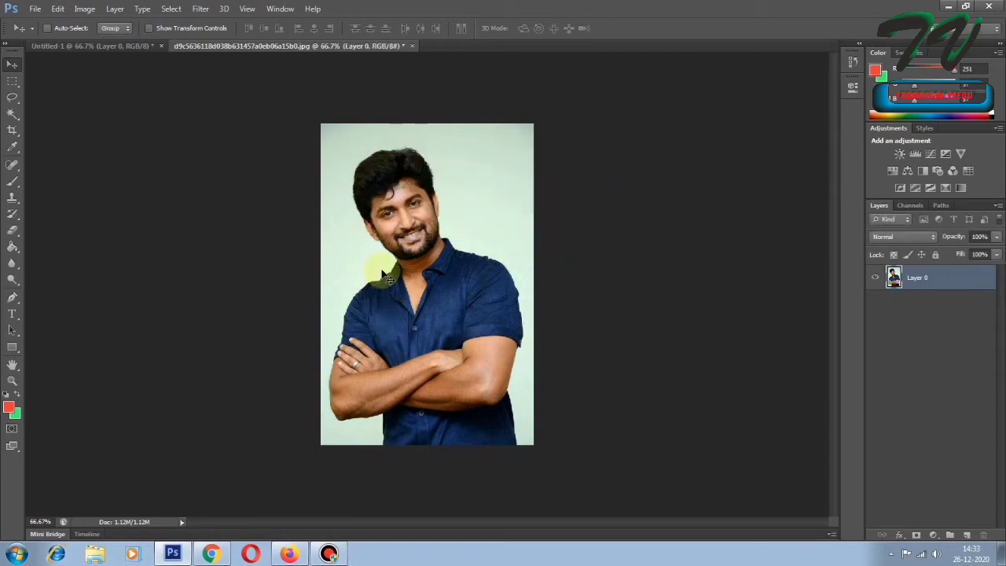
{"action": "mouse_move", "coordinate": [416, 301]}
{"action": "left_mouse_down"}
{"action": "mouse_move", "coordinate": [397, 282]}
{"action": "mouse_move", "coordinate": [427, 271]}
{"action": "mouse_move", "coordinate": [418, 305]}
{"action": "left_mouse_up"}
Magic Wand-delete the pale backdrop above the head, right and left, then deselect.
{"action": "key", "text": "w"}
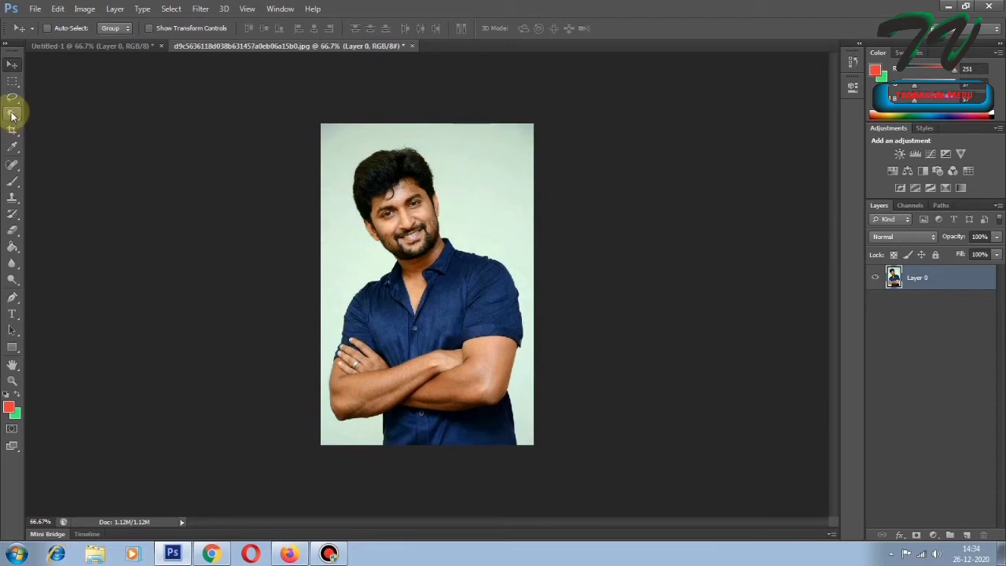
{"action": "left_click", "coordinate": [13, 116]}
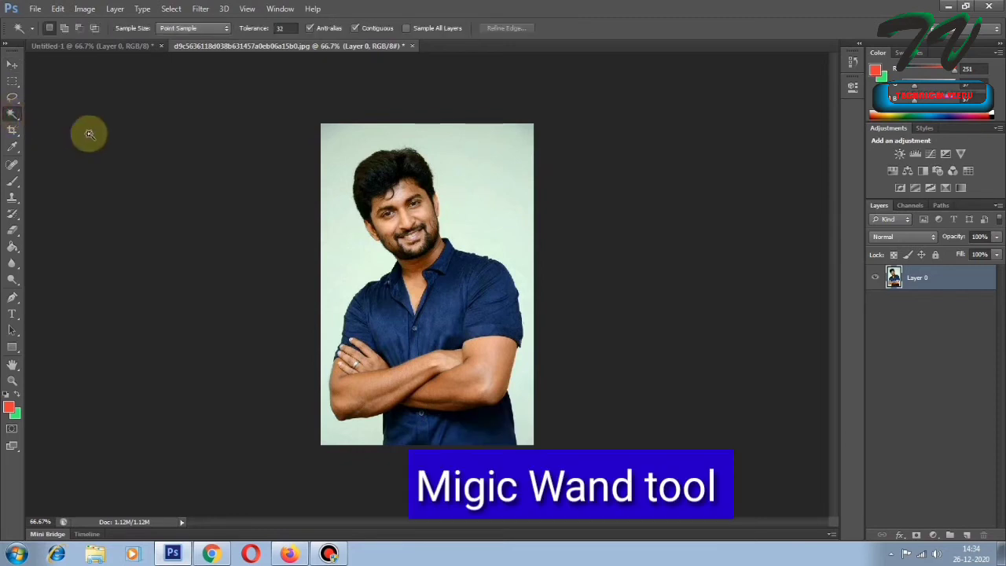
{"action": "left_click", "coordinate": [325, 135]}
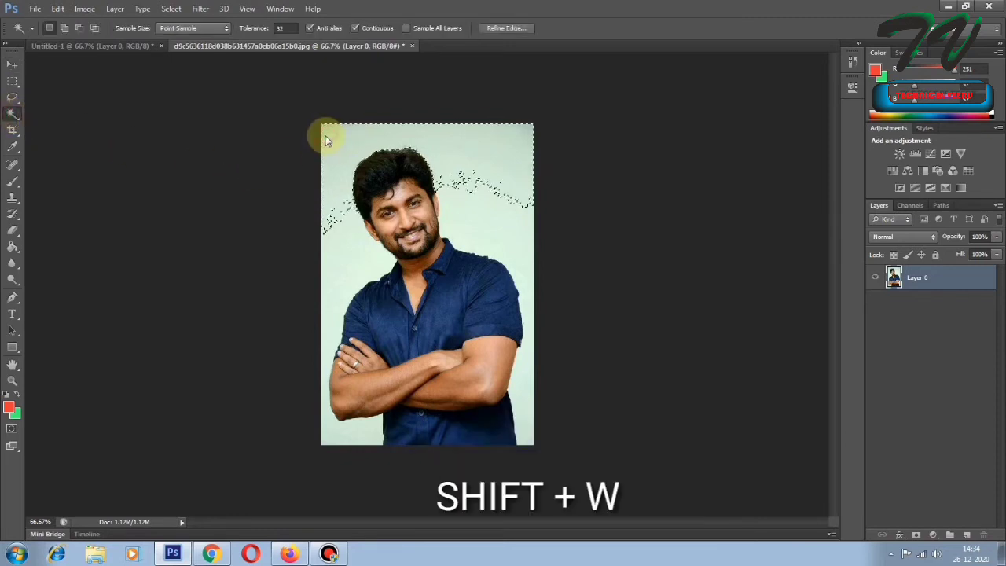
{"action": "key", "text": "Delete"}
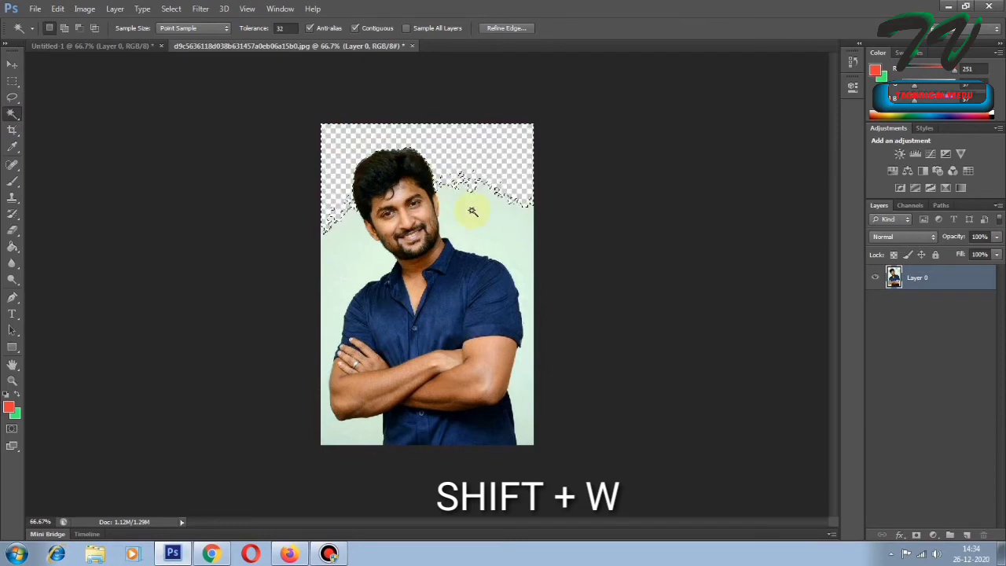
{"action": "left_click", "coordinate": [471, 214]}
{"action": "key", "text": "Delete"}
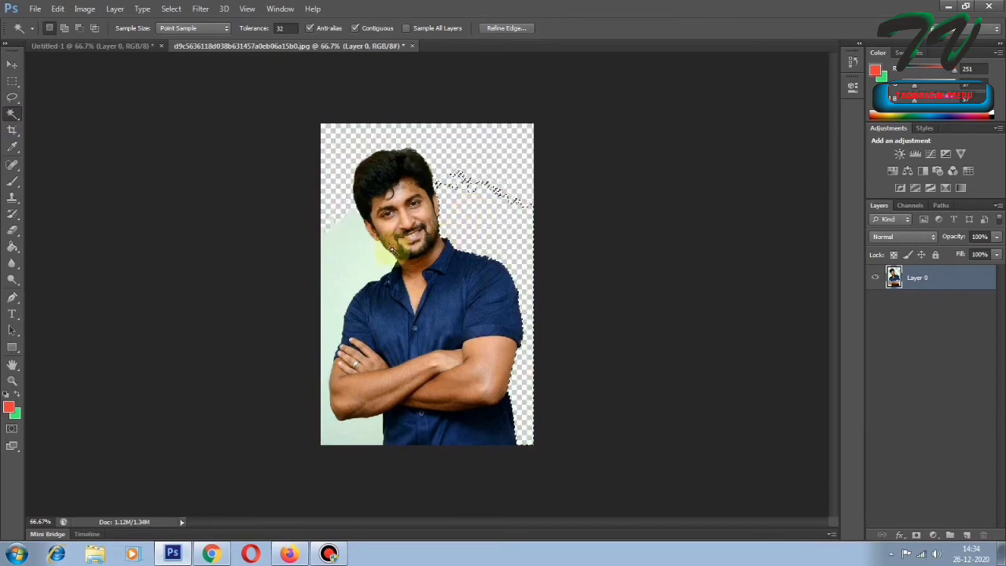
{"action": "left_click", "coordinate": [347, 249]}
{"action": "key", "text": "Delete"}
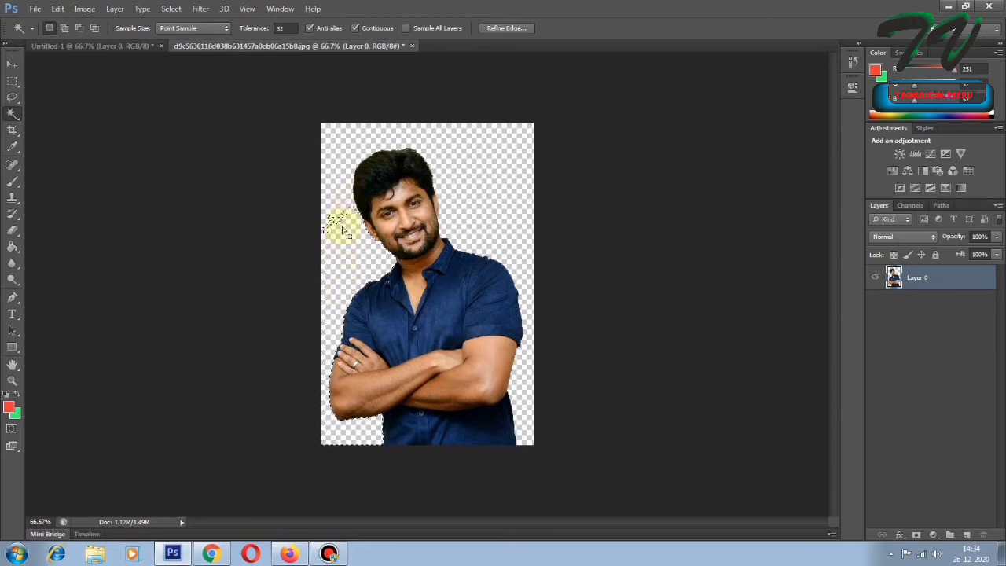
{"action": "key", "text": "ctrl+d"}
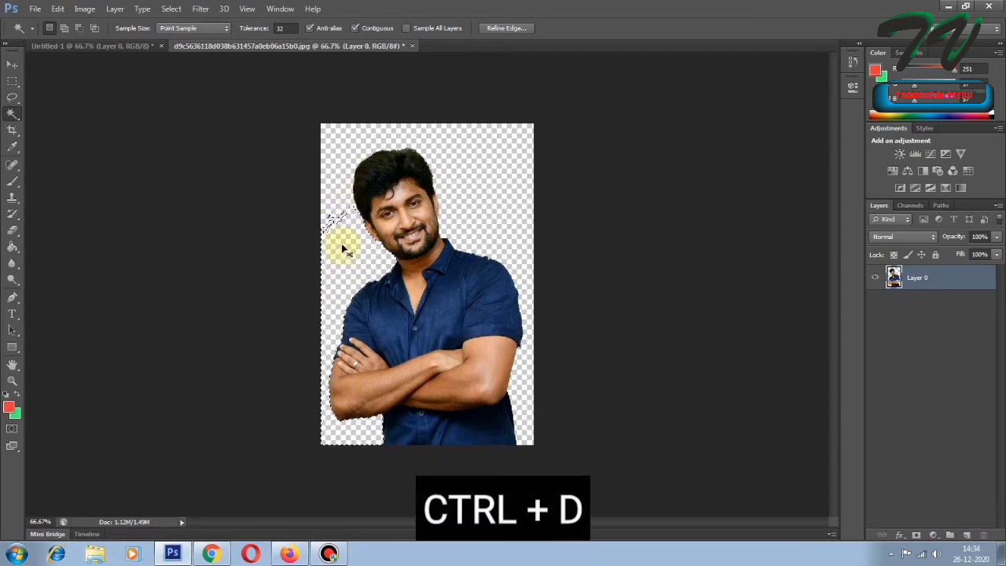
{"action": "key", "text": "ctrl+d"}
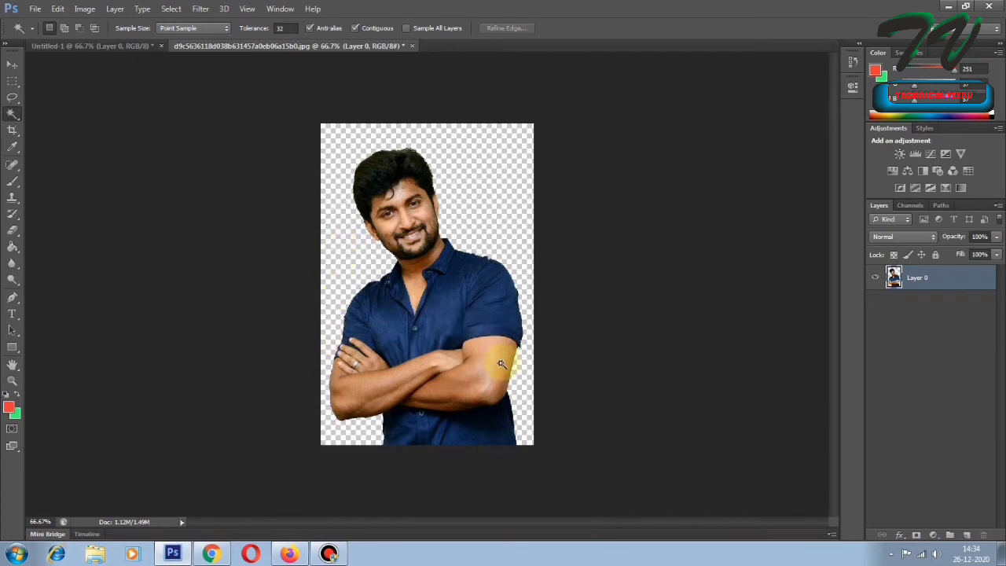
Drag the cut-out man from the photo onto the Untitled-1 canvas.
{"action": "left_click", "coordinate": [89, 49]}
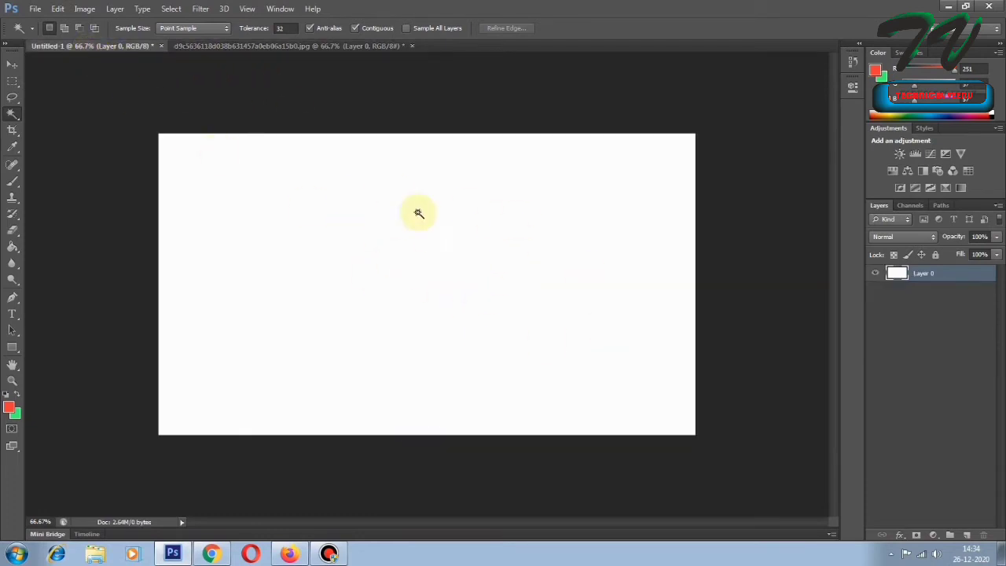
{"action": "left_click", "coordinate": [280, 47]}
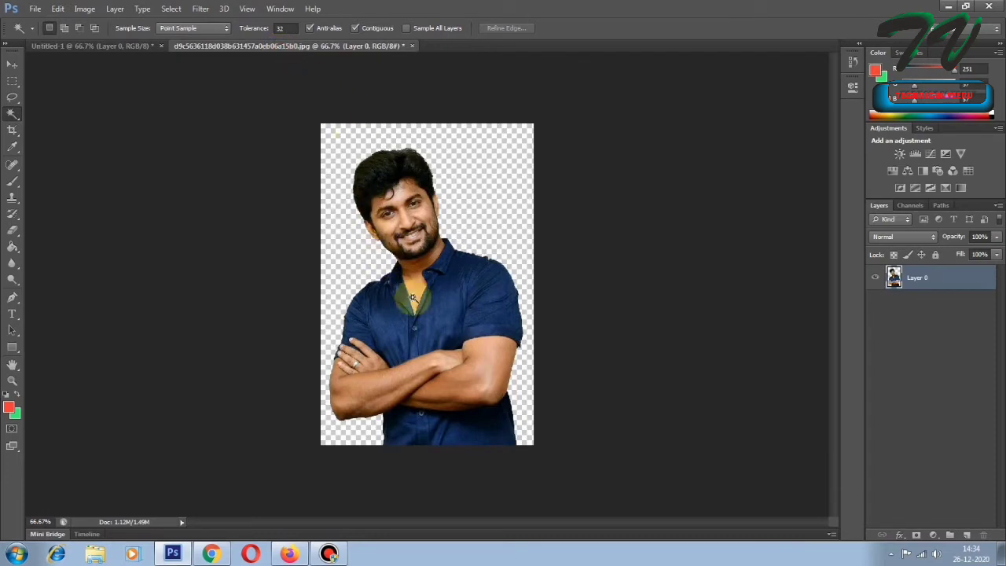
{"action": "key", "text": "v"}
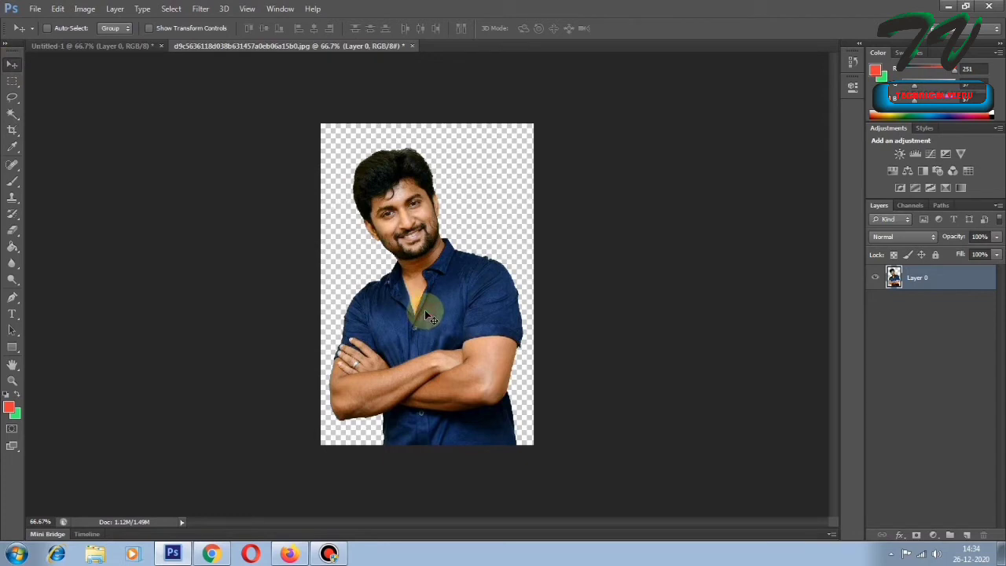
{"action": "left_click_drag", "start_coordinate": [424, 315], "coordinate": [76, 51]}
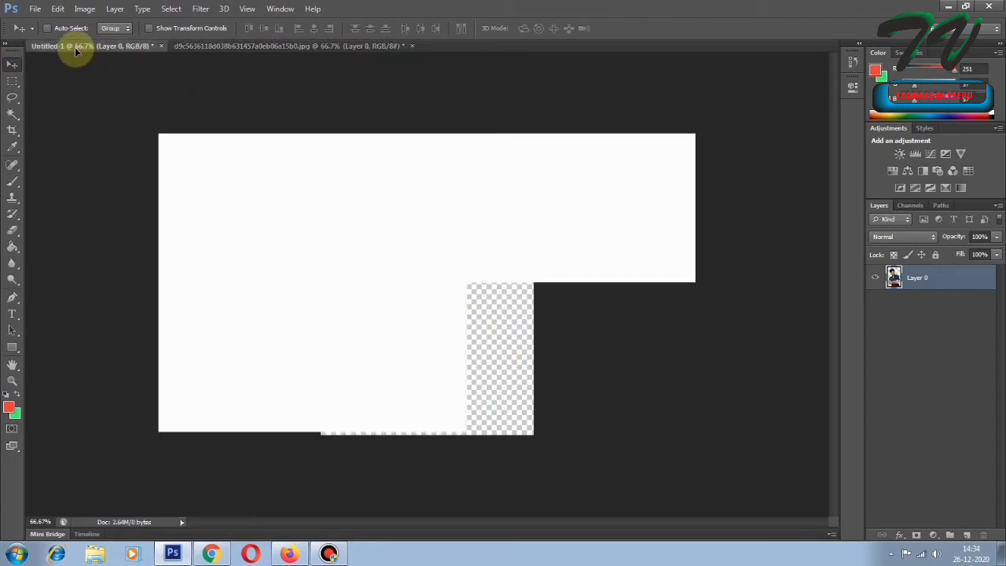
{"action": "mouse_move", "coordinate": [76, 51]}
{"action": "left_mouse_down"}
{"action": "mouse_move", "coordinate": [405, 274]}
{"action": "mouse_move", "coordinate": [454, 409]}
{"action": "left_mouse_up"}
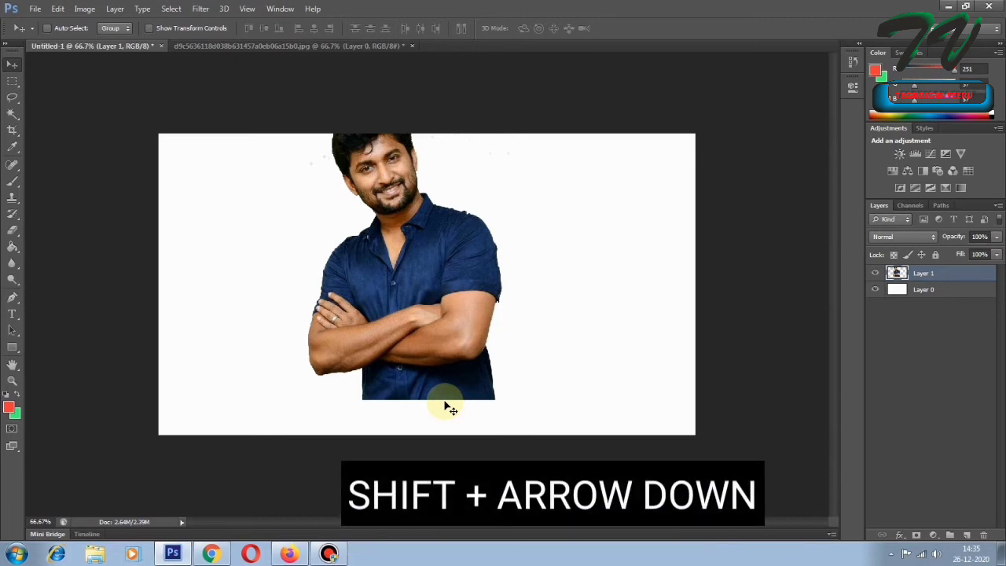
Nudge the figure down until his shirt meets the canvas bottom edge.
{"action": "key", "text": "shift+Down"}
{"action": "key", "text": "shift+Down"}
{"action": "key", "text": "shift+Down"}
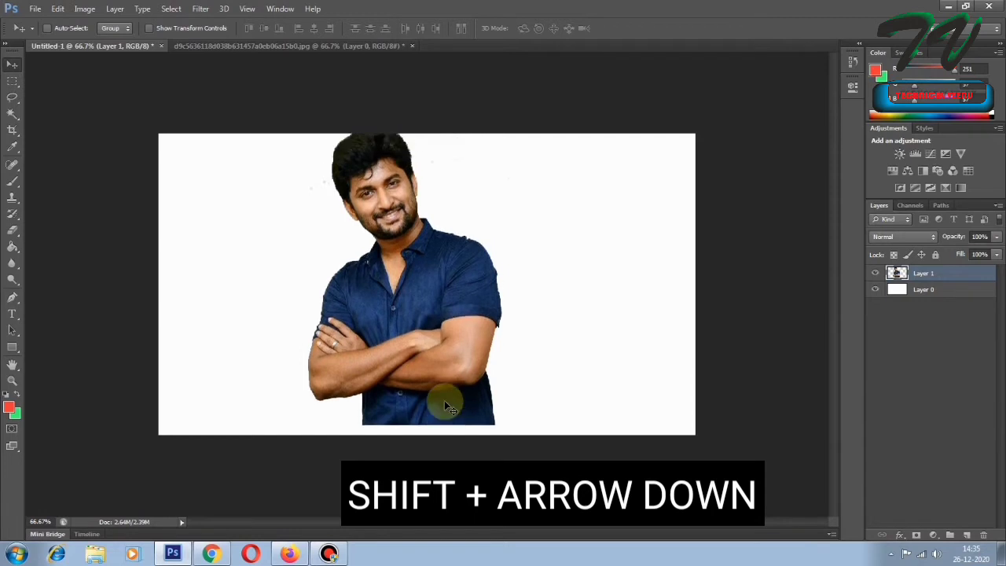
{"action": "key", "text": "shift+Down"}
{"action": "key", "text": "shift+Down"}
{"action": "key", "text": "shift+Down"}
{"action": "key", "text": "shift+Down"}
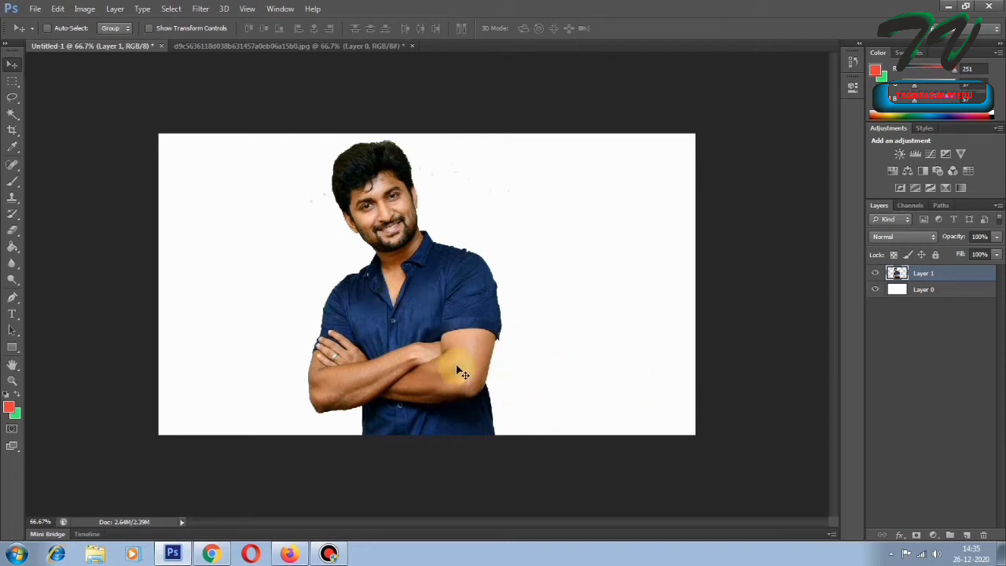
{"action": "left_click_drag", "start_coordinate": [461, 373], "coordinate": [458, 370]}
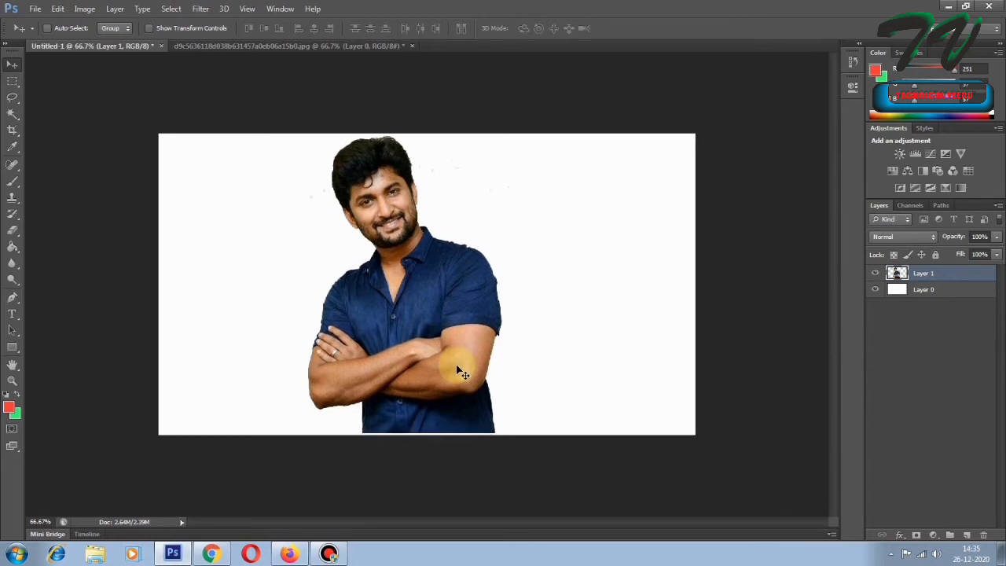
{"action": "key", "text": "Down"}
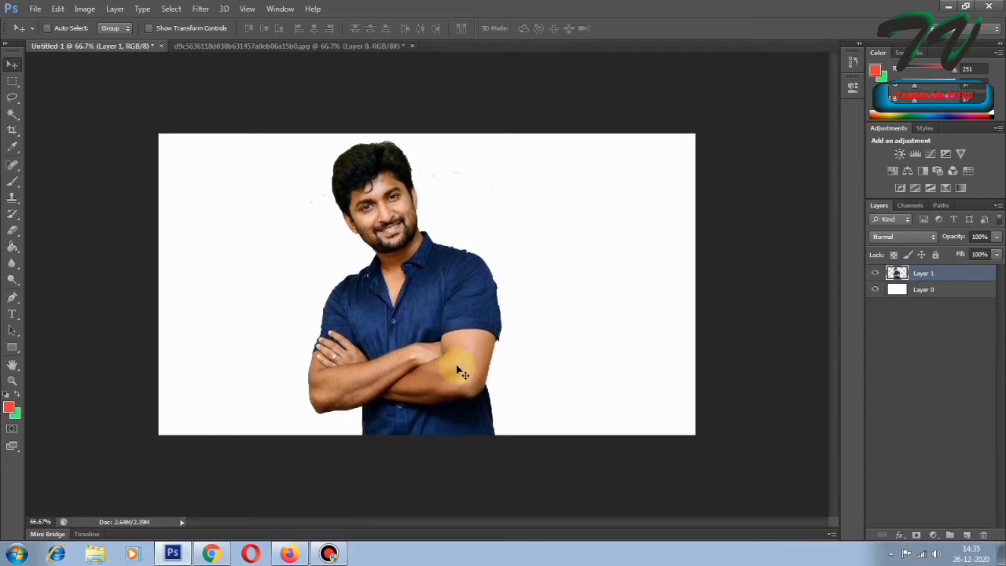
{"action": "key", "text": "Down"}
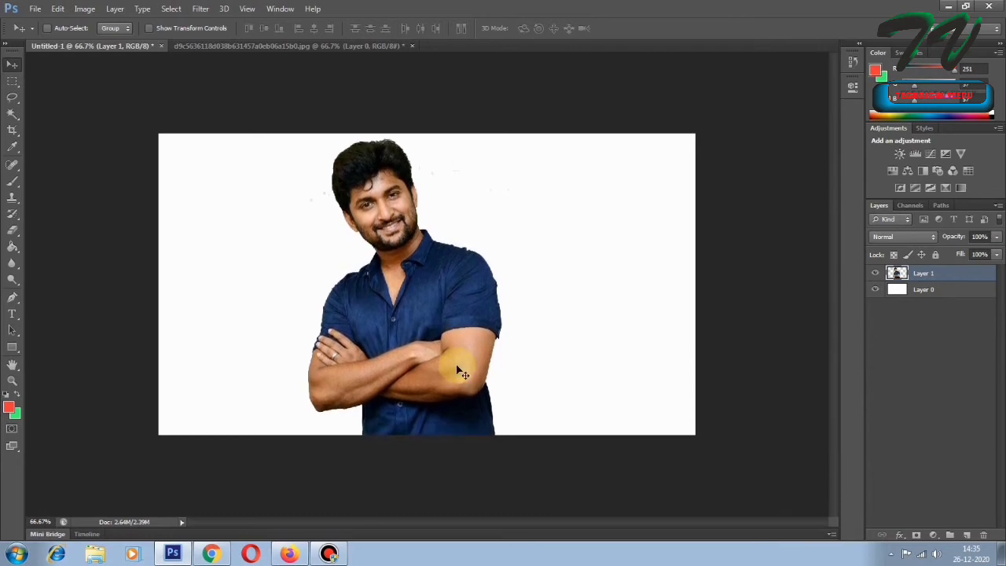
{"action": "key", "text": "shift+Up"}
{"action": "key", "text": "shift+Up"}
{"action": "key", "text": "shift+Up"}
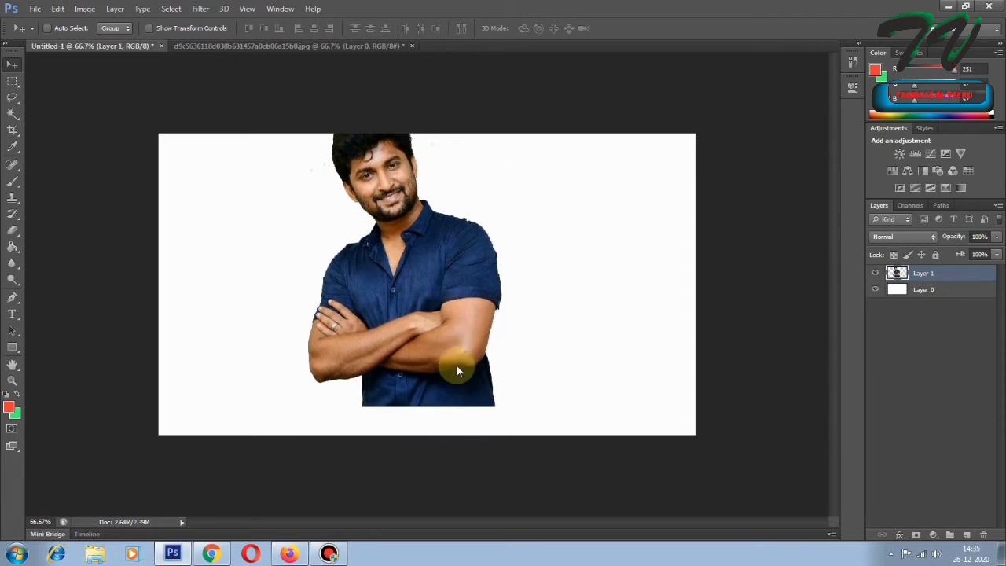
{"action": "key", "text": "shift+Down"}
{"action": "key", "text": "shift+Down"}
{"action": "key", "text": "shift+Down"}
{"action": "key", "text": "Down"}
{"action": "key", "text": "Down"}
{"action": "key", "text": "Down"}
{"action": "key", "text": "shift+Down"}
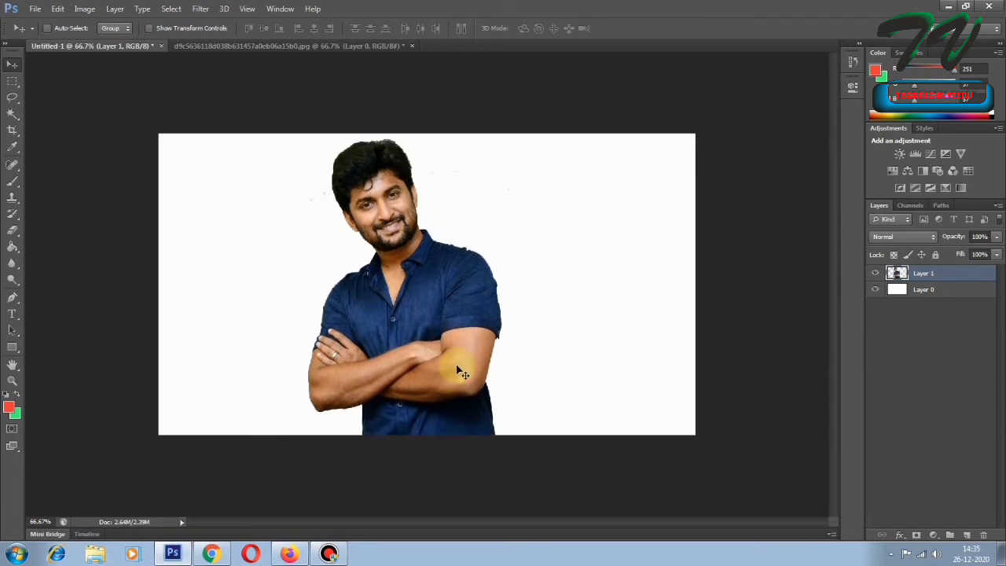
Select Layer 0 and set the foreground colour to blue 3999fb.
{"action": "left_click", "coordinate": [919, 289]}
{"action": "key", "text": "g"}
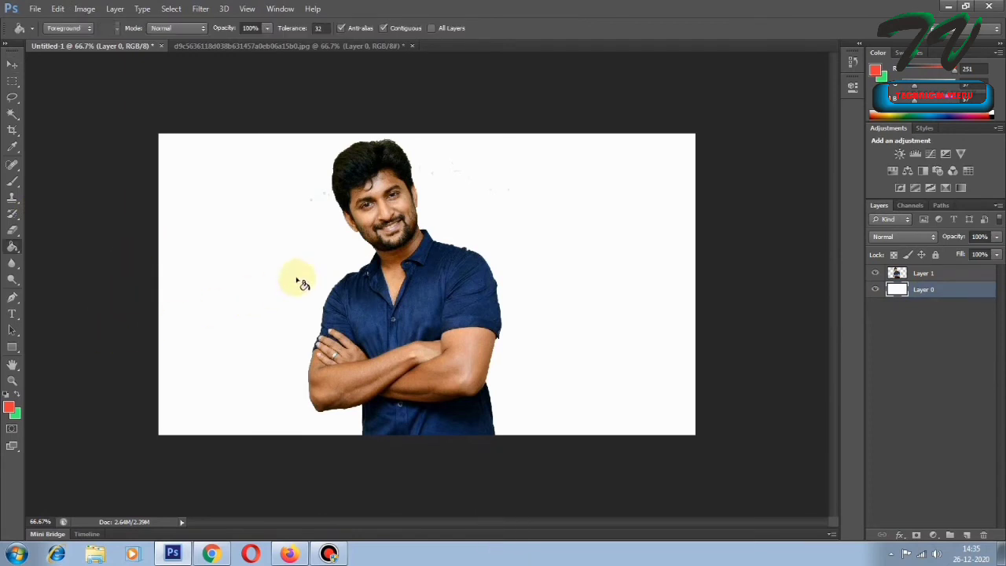
{"action": "left_click", "coordinate": [9, 408]}
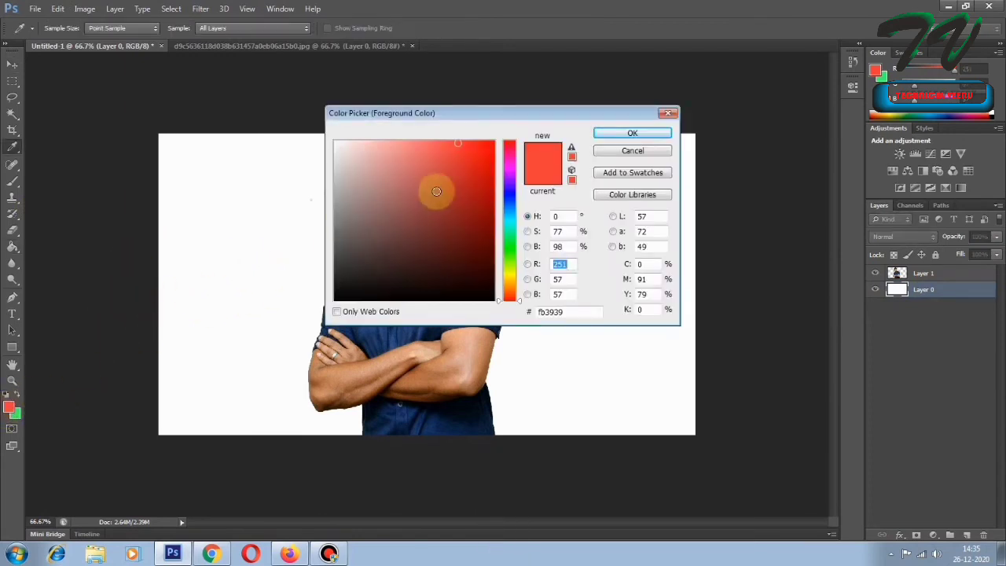
{"action": "left_click", "coordinate": [509, 206]}
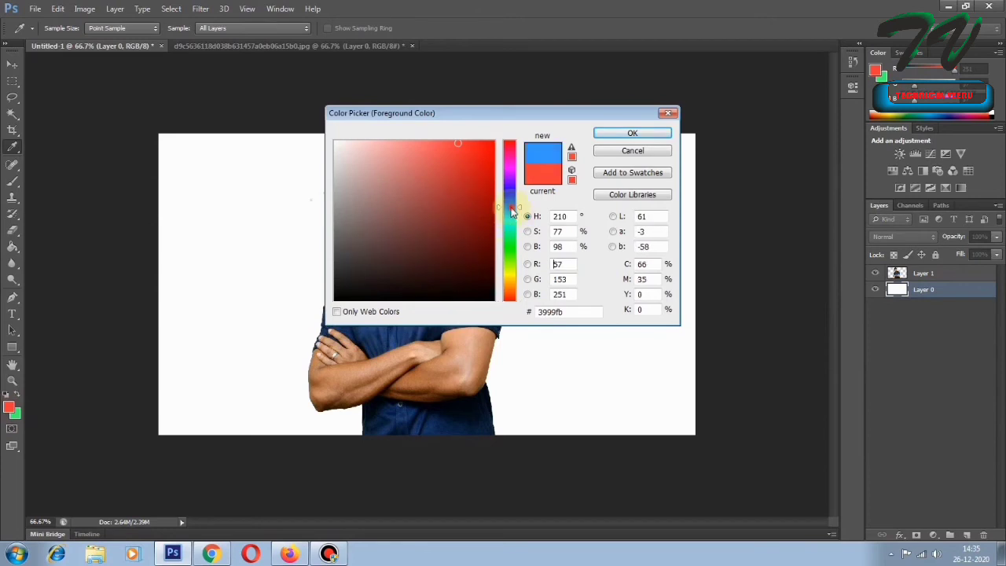
{"action": "left_click", "coordinate": [619, 135]}
Paint-bucket fill Layer 0 with the blue and zoom in to inspect the cut-out edges.
{"action": "key", "text": "g"}
{"action": "left_click", "coordinate": [253, 202]}
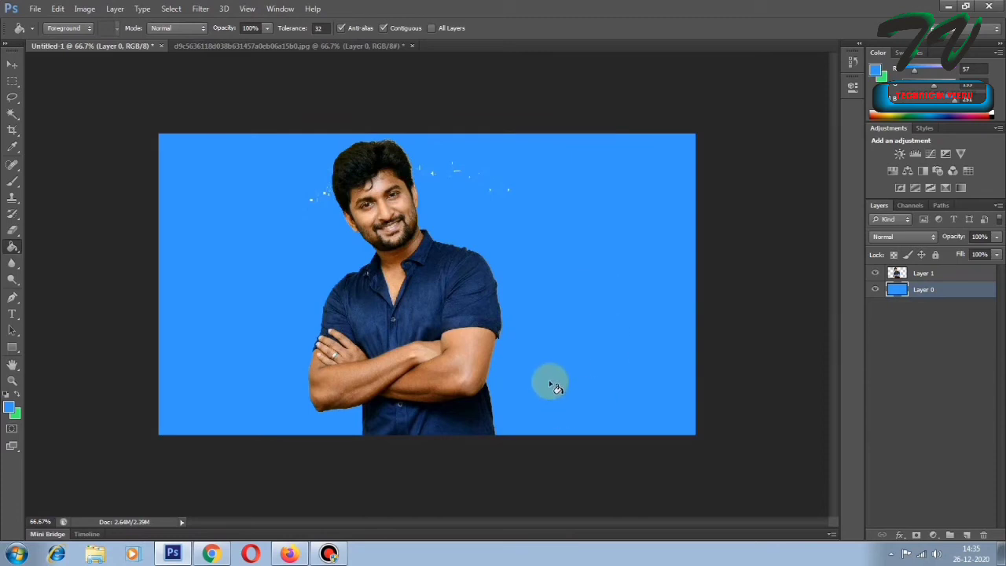
{"action": "key", "text": "ctrl+plus"}
{"action": "key", "text": "ctrl+plus"}
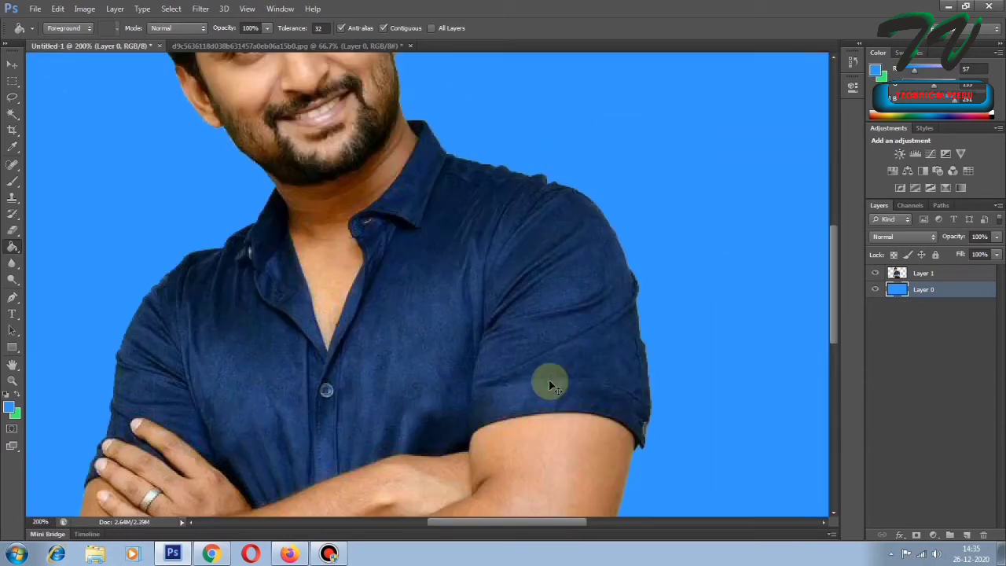
{"action": "left_click_drag", "start_coordinate": [582, 214], "coordinate": [613, 431]}
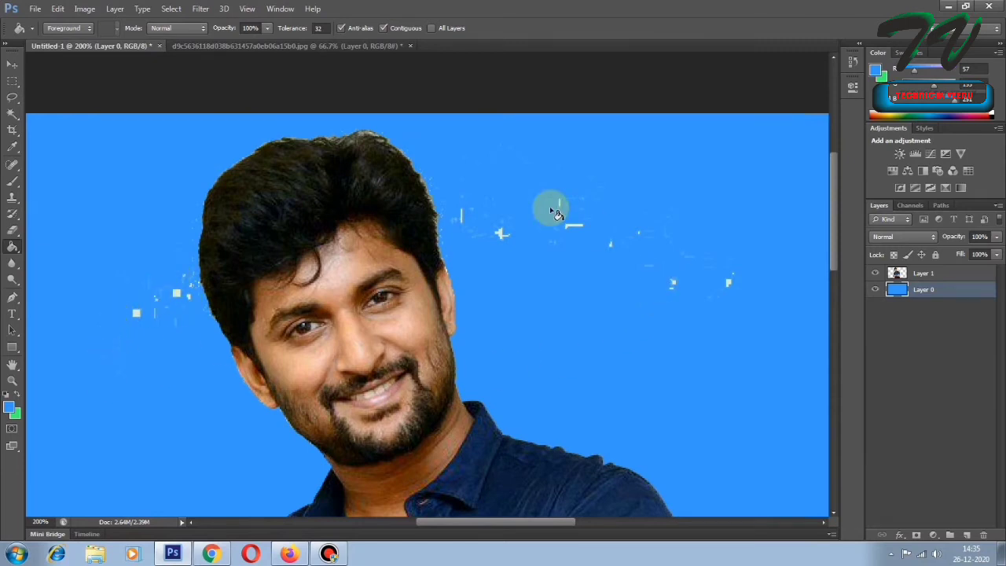
{"action": "key", "text": "ctrl+minus"}
{"action": "key", "text": "ctrl+minus"}
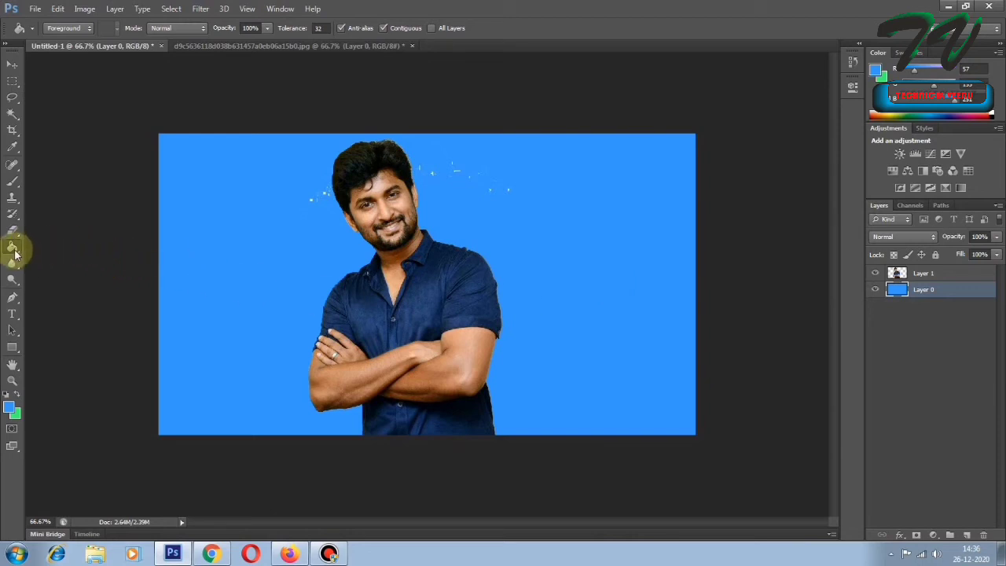
Drag a diagonal blue-to-green gradient across Layer 0 with the Gradient tool.
{"action": "key", "text": "shift+g"}
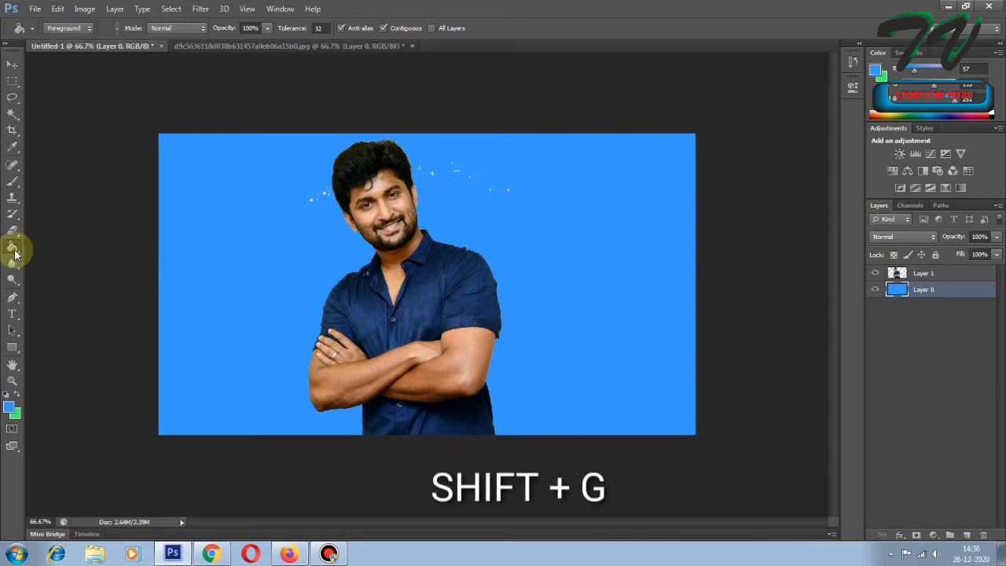
{"action": "key", "text": "shift+g"}
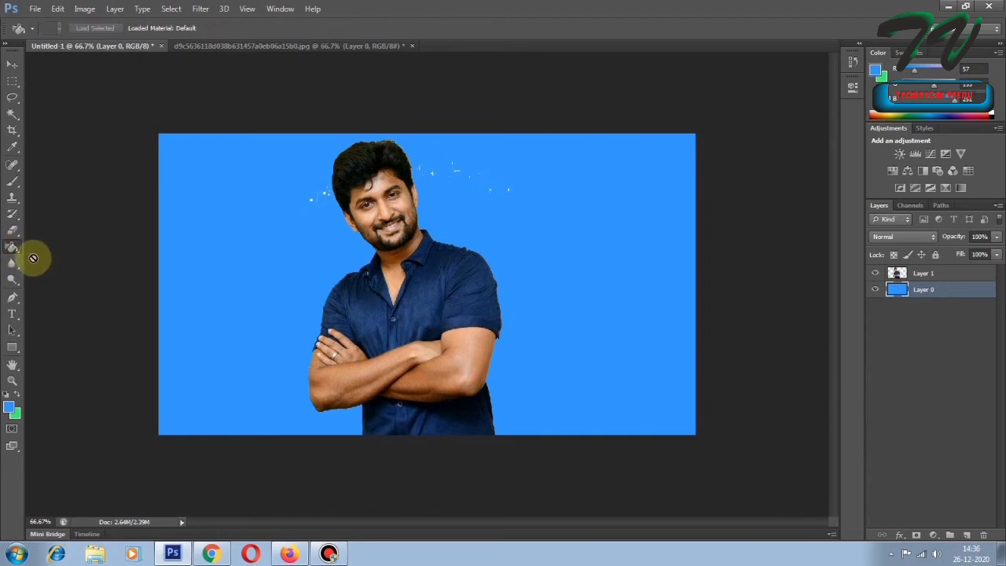
{"action": "key", "text": "shift+g"}
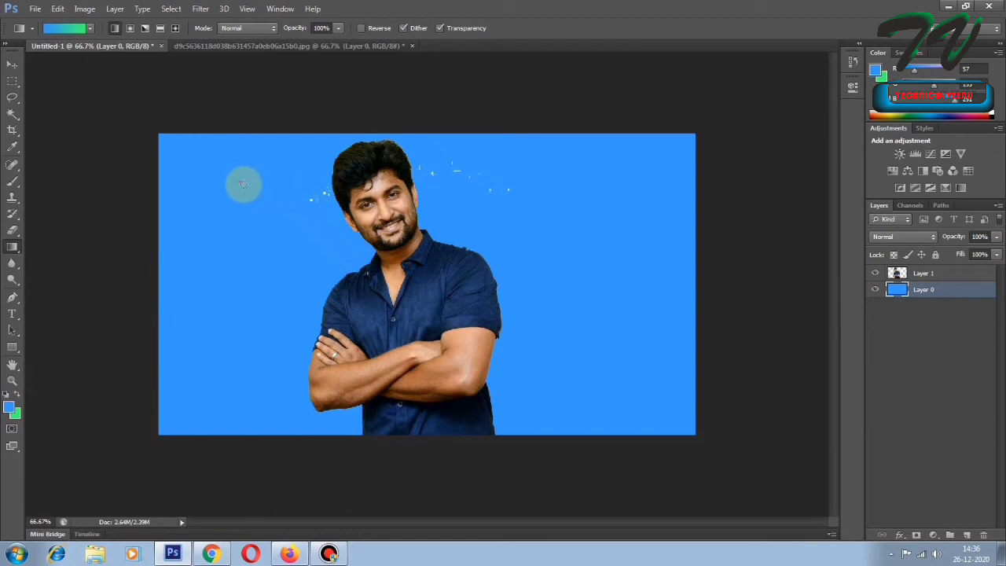
{"action": "left_click_drag", "start_coordinate": [241, 183], "coordinate": [623, 353]}
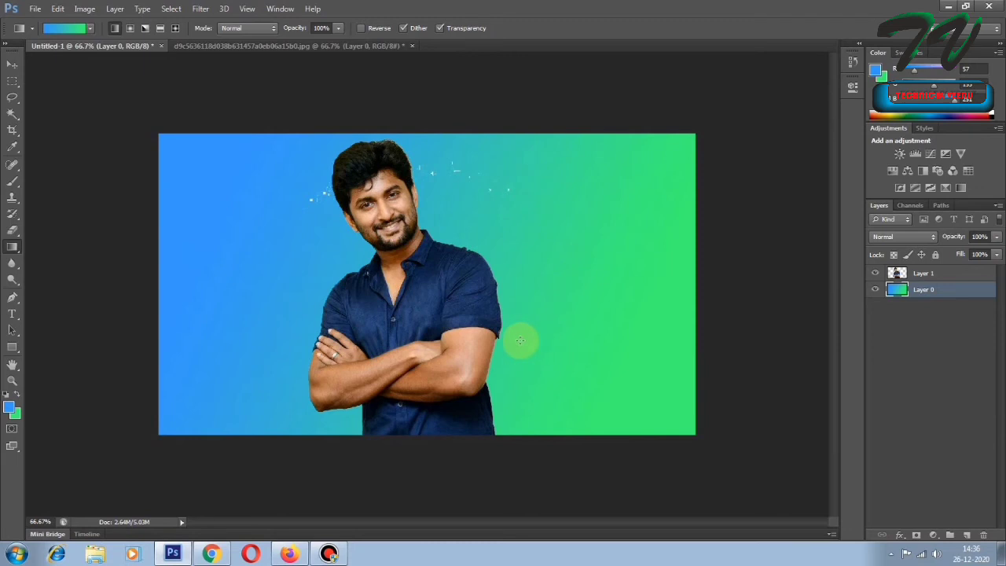
Open Save for Web and keep JPEG as the output format.
{"action": "left_click", "coordinate": [37, 11]}
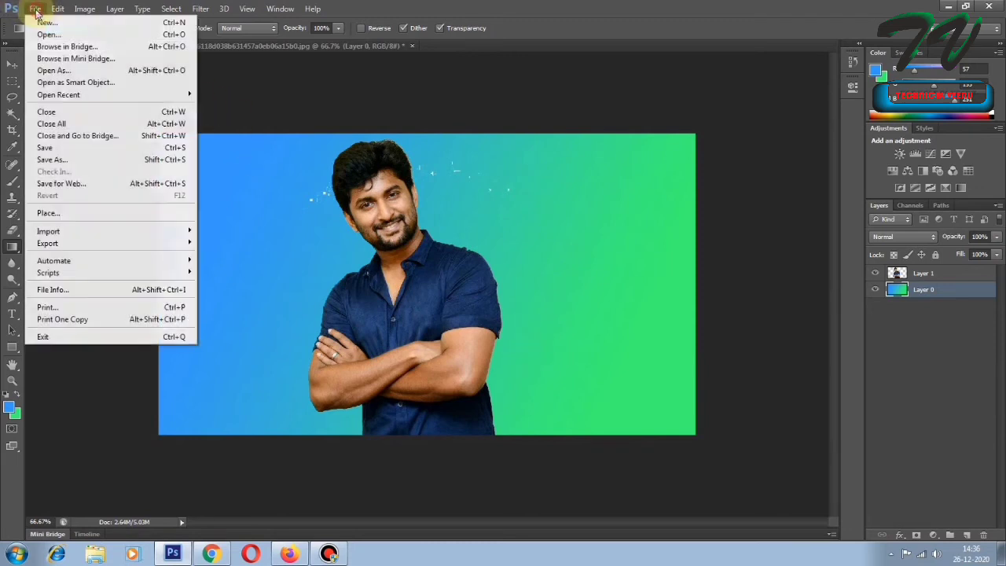
{"action": "left_click", "coordinate": [59, 185]}
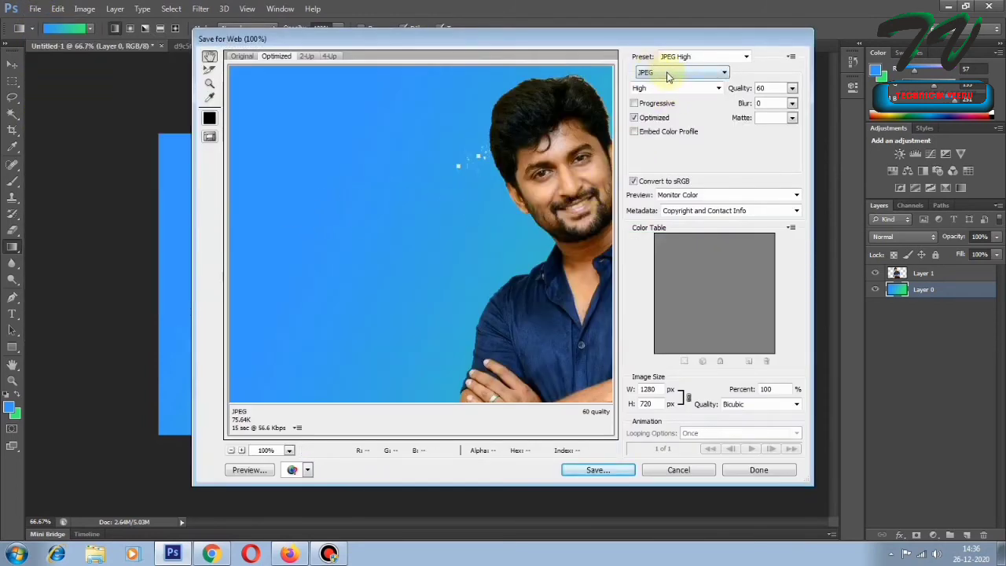
{"action": "left_click", "coordinate": [715, 78]}
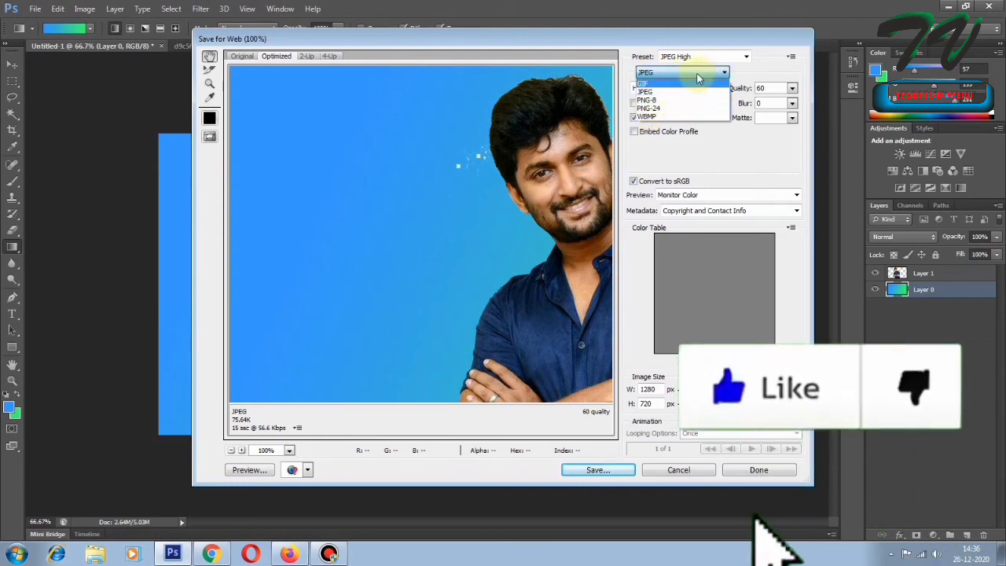
{"action": "left_click", "coordinate": [672, 92]}
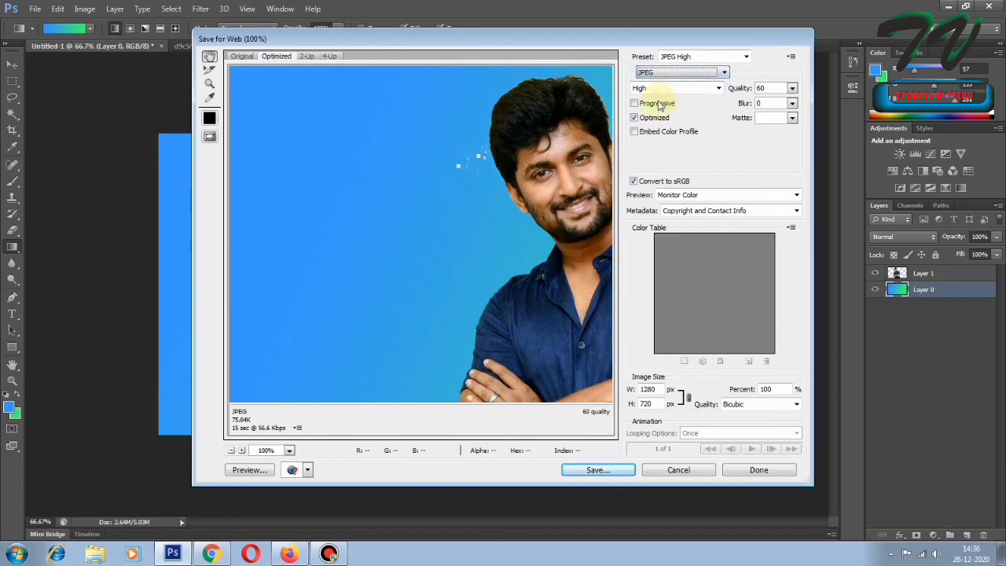
Save the export as Untitled-1.jpg in the Pictures library.
{"action": "left_click", "coordinate": [595, 470]}
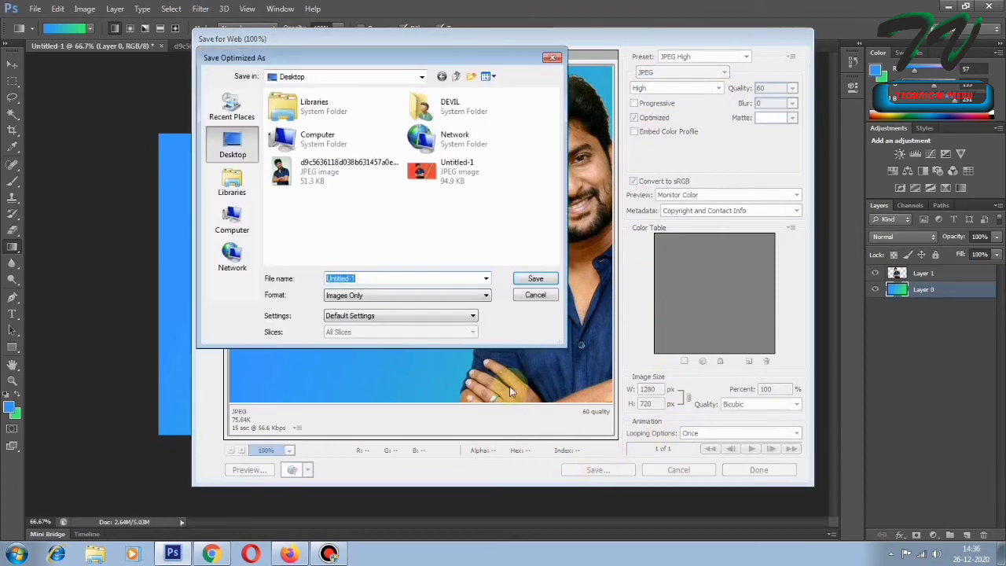
{"action": "left_click", "coordinate": [234, 180]}
{"action": "left_click", "coordinate": [325, 139]}
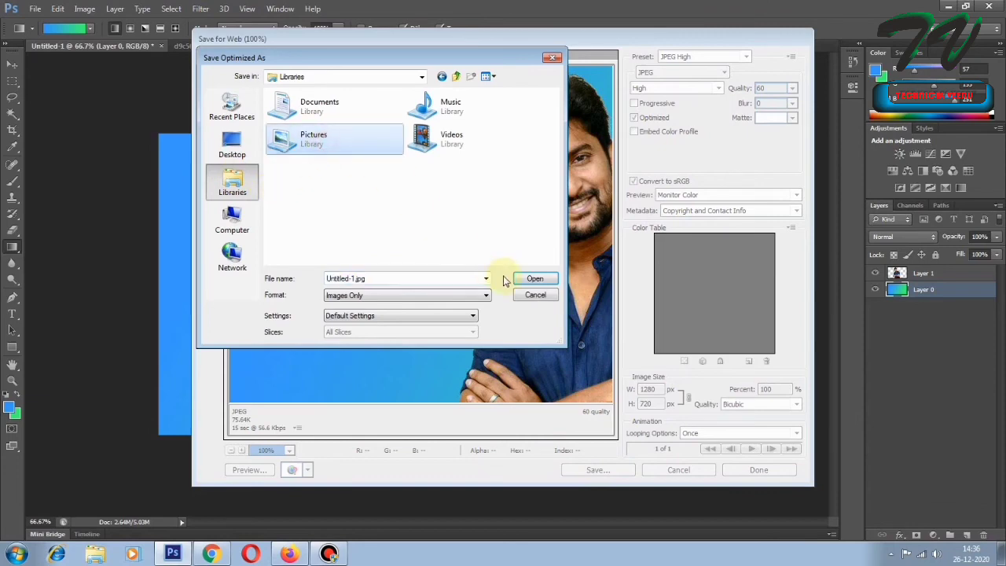
{"action": "left_click", "coordinate": [525, 282]}
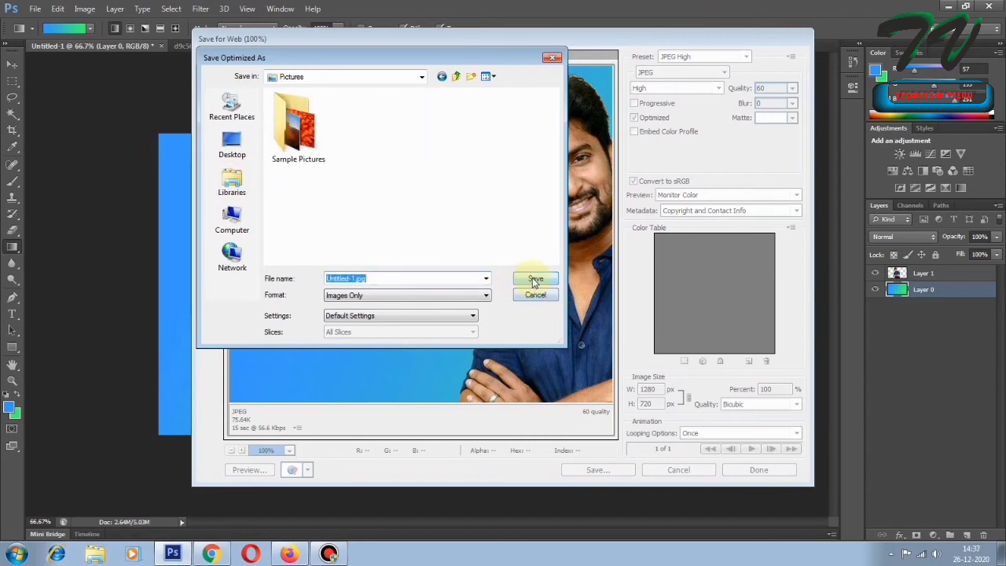
{"action": "left_click", "coordinate": [533, 282]}
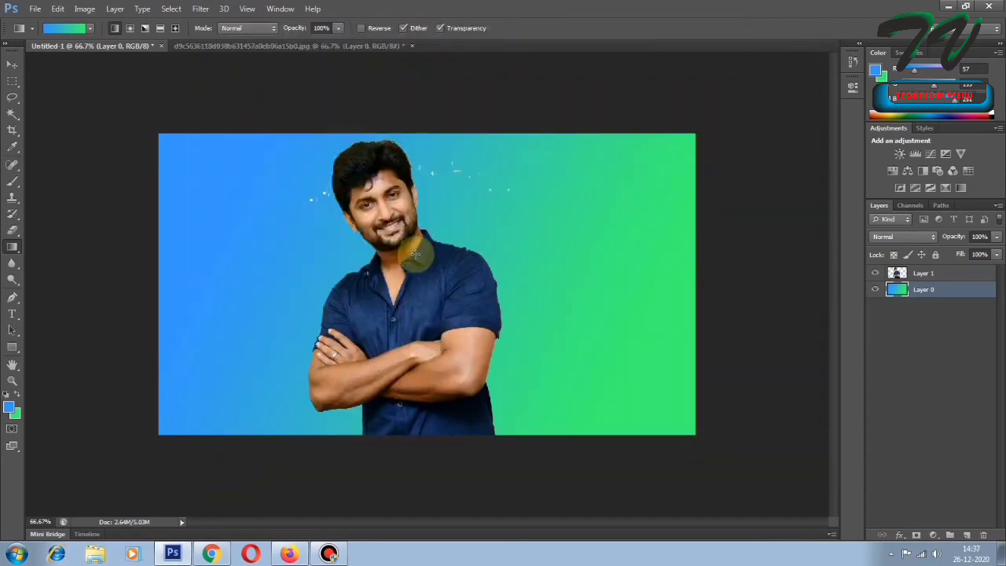
Quit Photoshop, discarding unsaved changes to the photo and Untitled-1.
{"action": "left_click", "coordinate": [987, 6]}
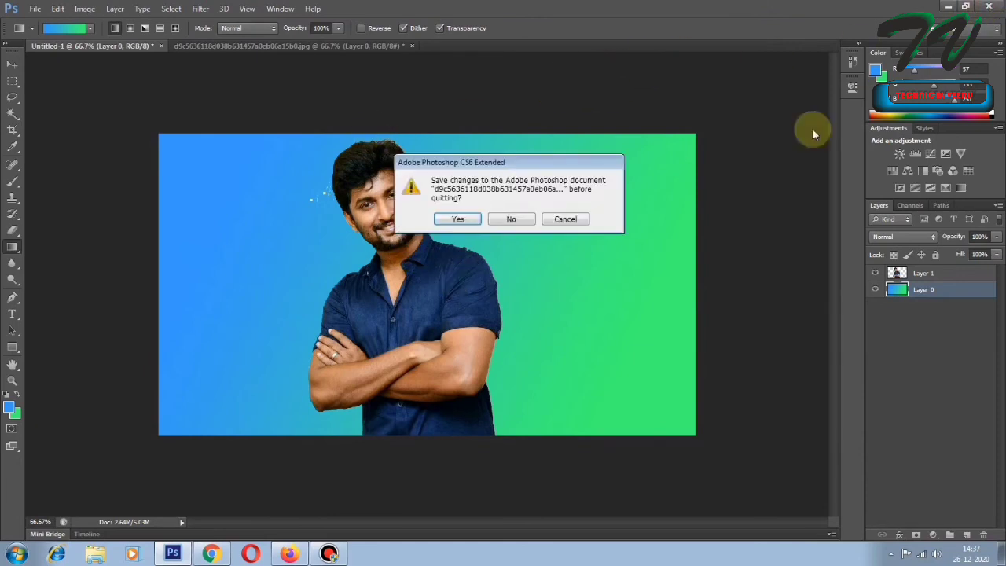
{"action": "left_click", "coordinate": [503, 223]}
{"action": "left_click", "coordinate": [562, 220]}
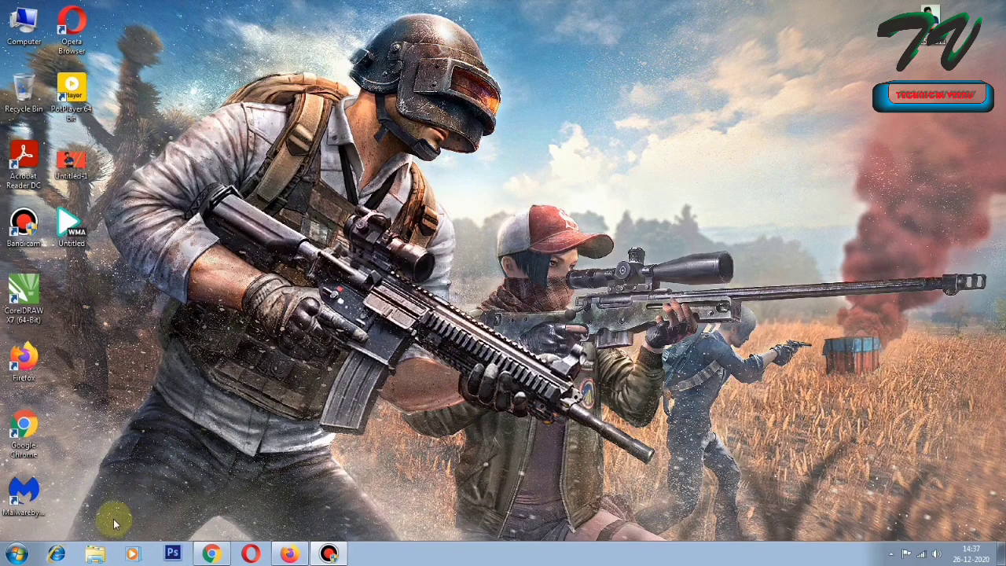
Browse to the Pictures library in Windows Explorer and open the exported Untitled-1 JPEG.
{"action": "left_click", "coordinate": [95, 554]}
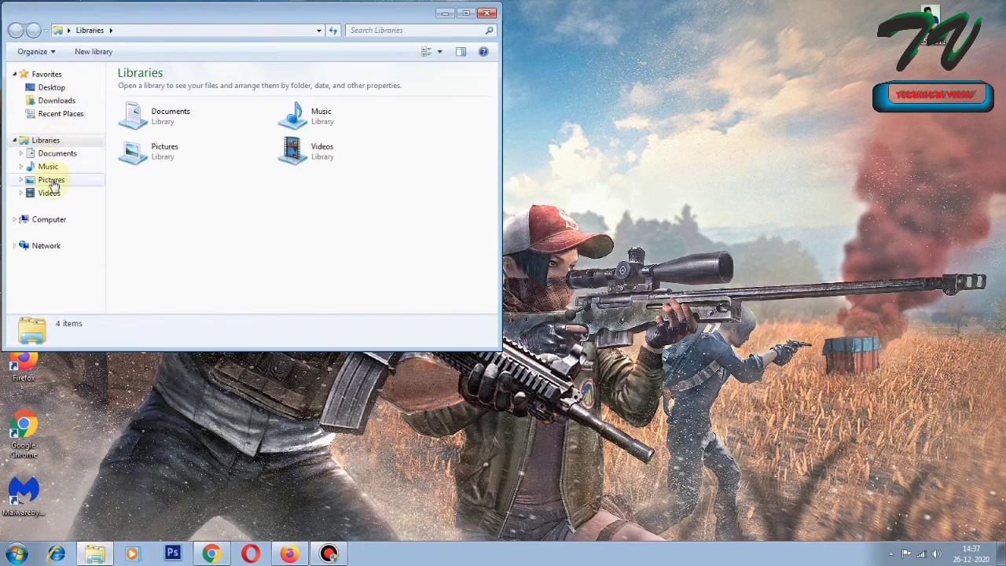
{"action": "left_click", "coordinate": [52, 180]}
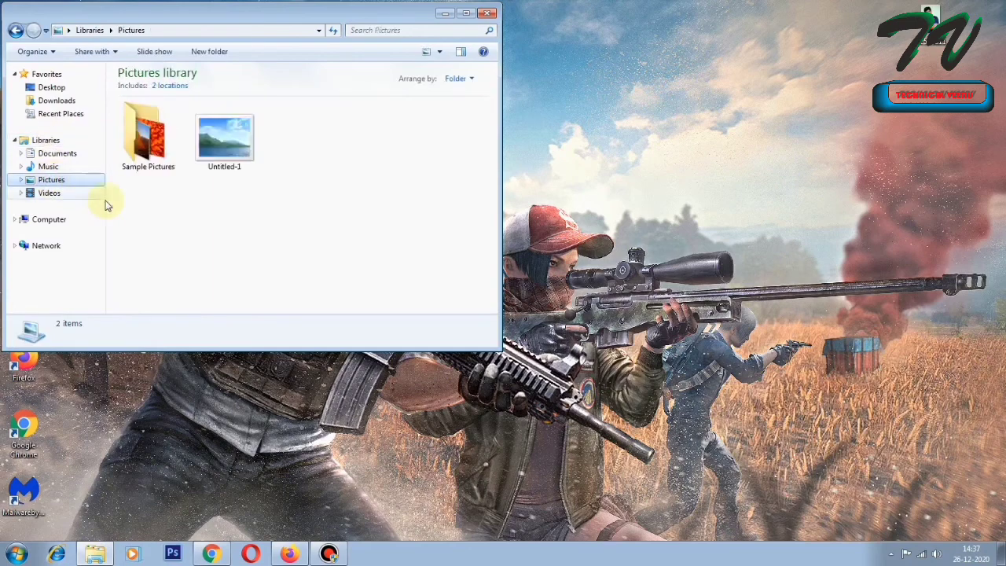
{"action": "left_click", "coordinate": [234, 161]}
{"action": "double_click", "coordinate": [234, 162]}
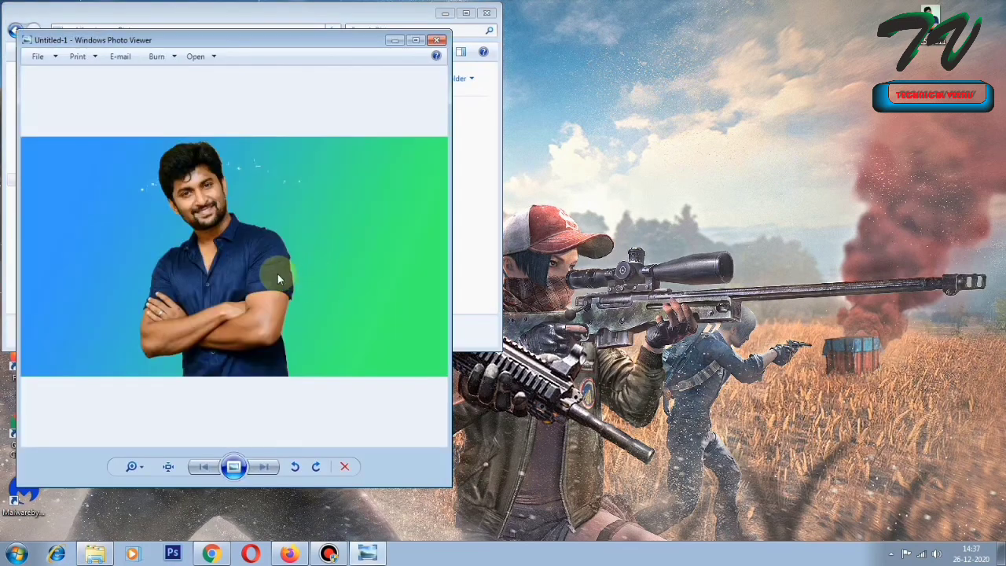
{"action": "key", "text": "Right"}
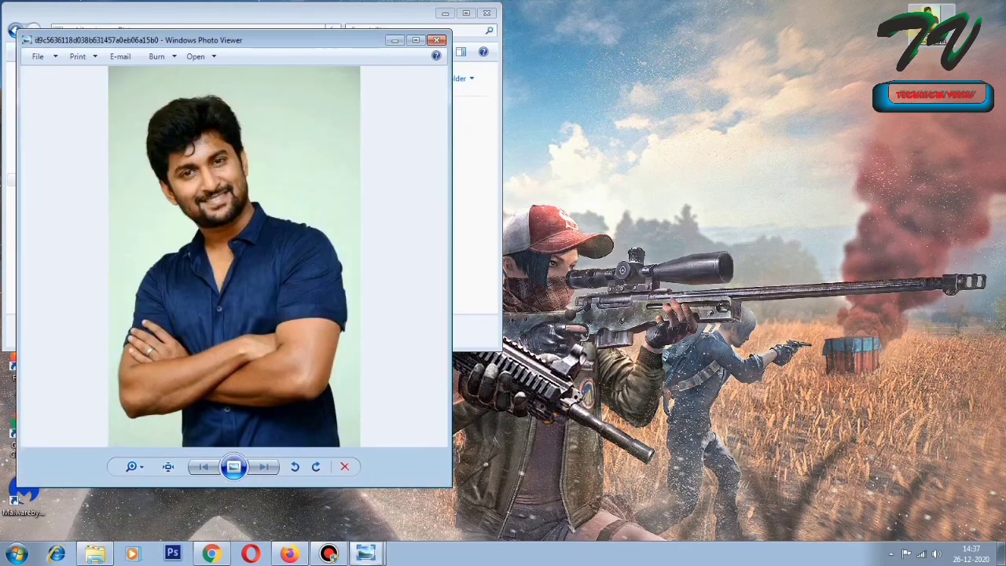
{"action": "mouse_move", "coordinate": [223, 44]}
{"action": "left_mouse_down"}
{"action": "mouse_move", "coordinate": [676, 43]}
{"action": "mouse_move", "coordinate": [665, 46]}
{"action": "left_mouse_up"}
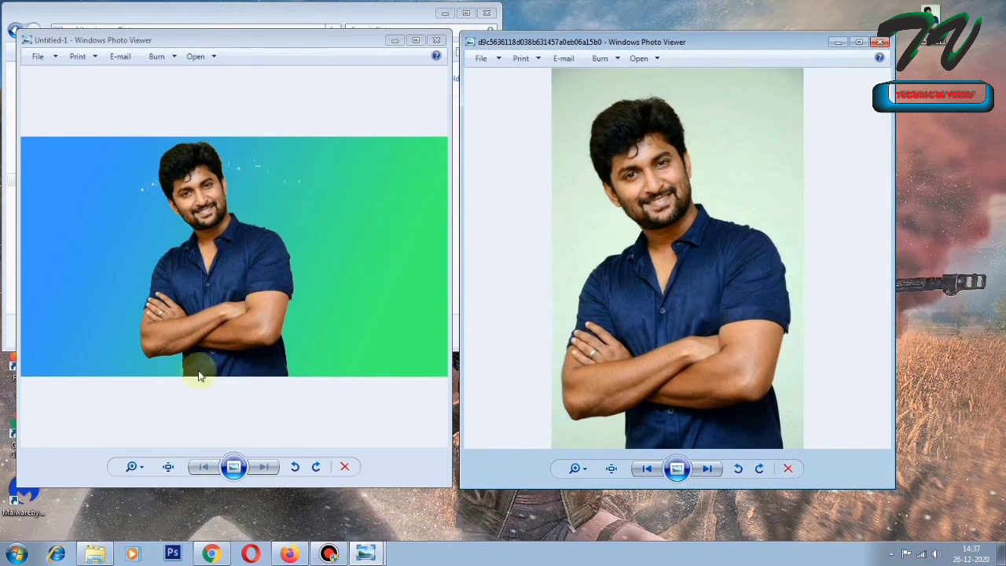
{"action": "left_click", "coordinate": [138, 469]}
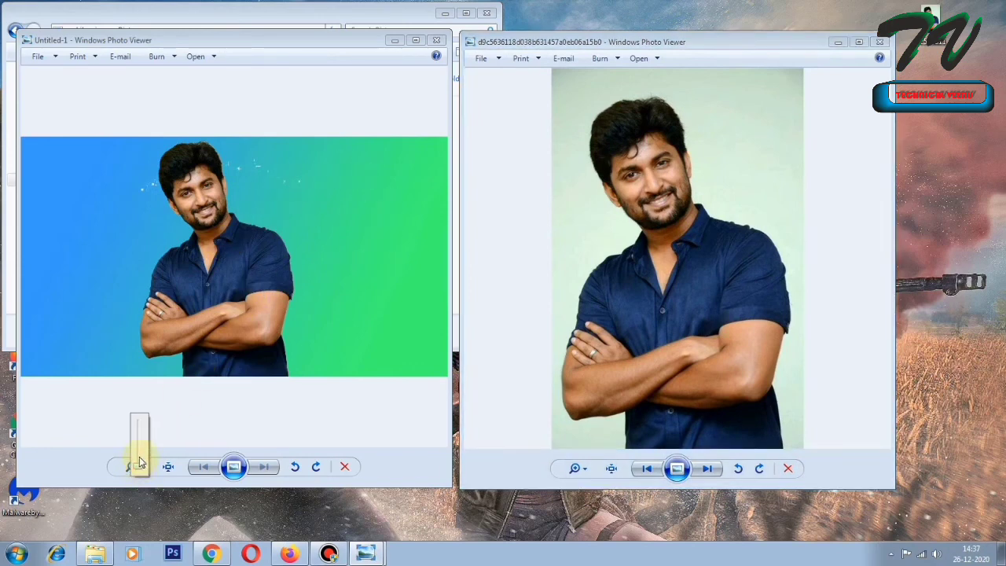
{"action": "left_click", "coordinate": [137, 461]}
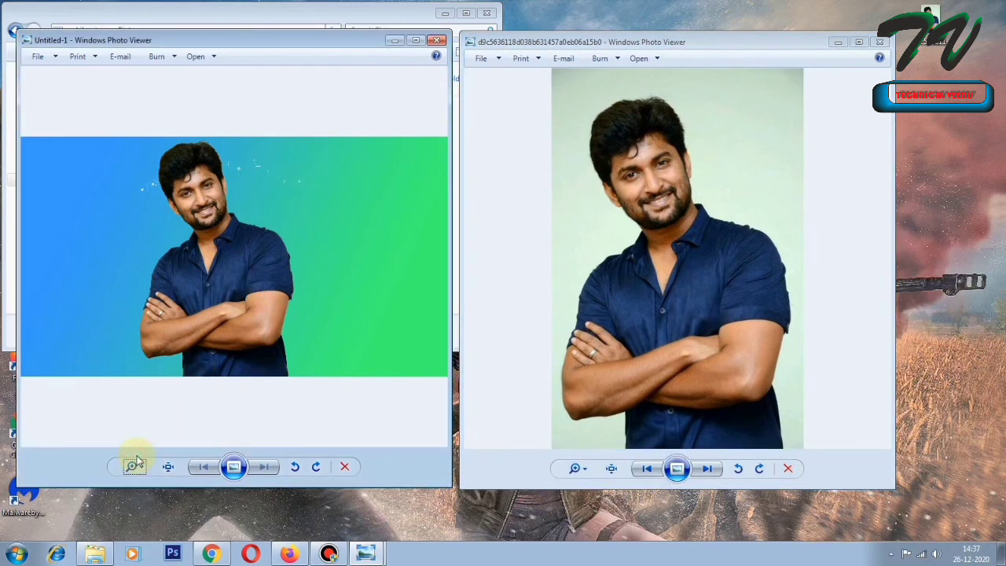
{"action": "left_click", "coordinate": [140, 468]}
{"action": "left_click_drag", "start_coordinate": [139, 468], "coordinate": [139, 457]}
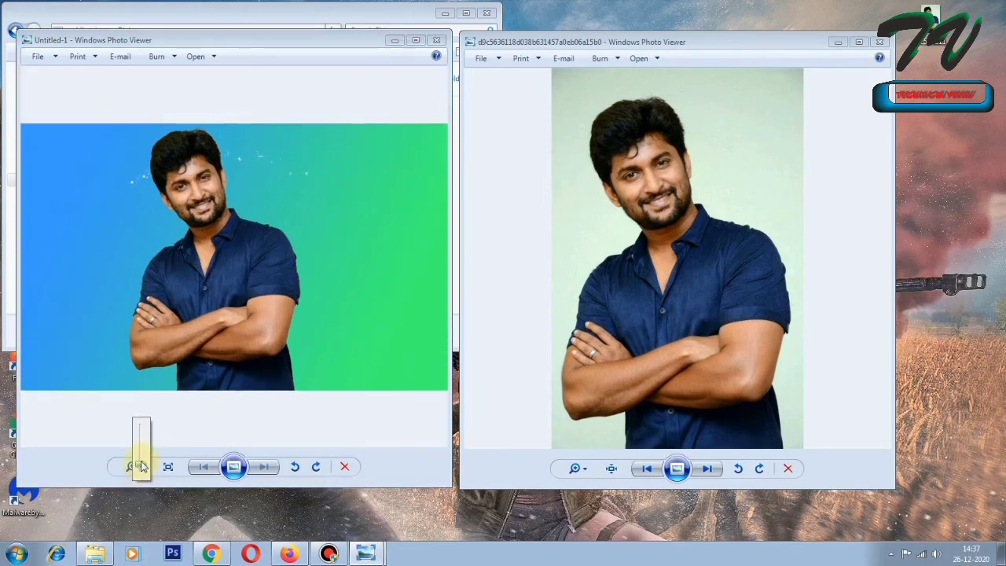
{"action": "left_click", "coordinate": [139, 457]}
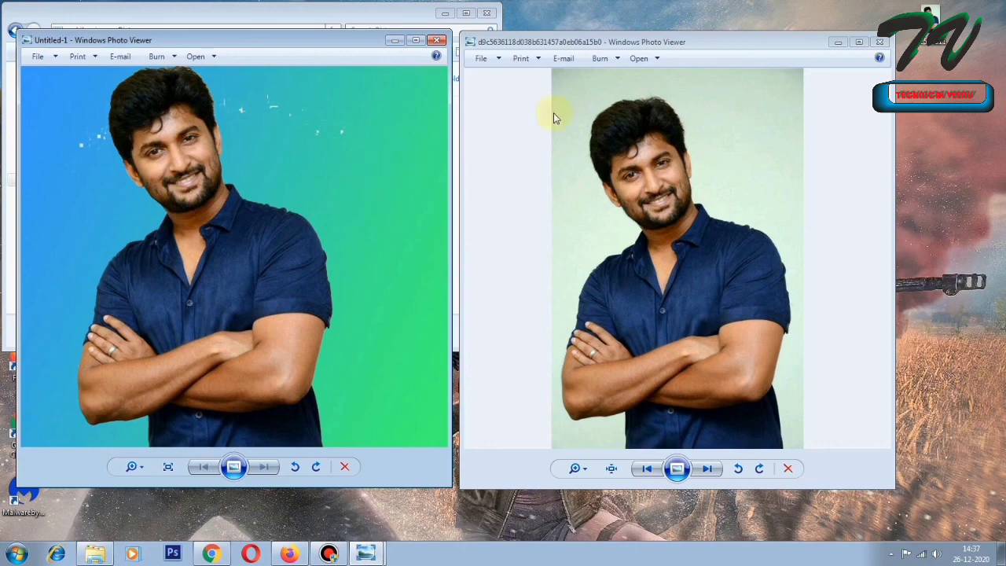
{"action": "left_click", "coordinate": [881, 43]}
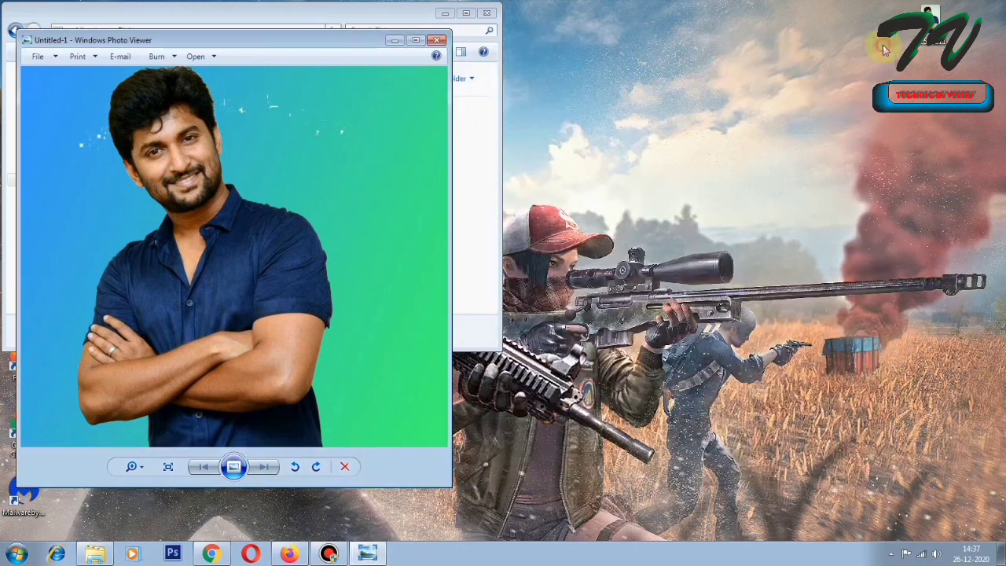
{"action": "left_click", "coordinate": [438, 41]}
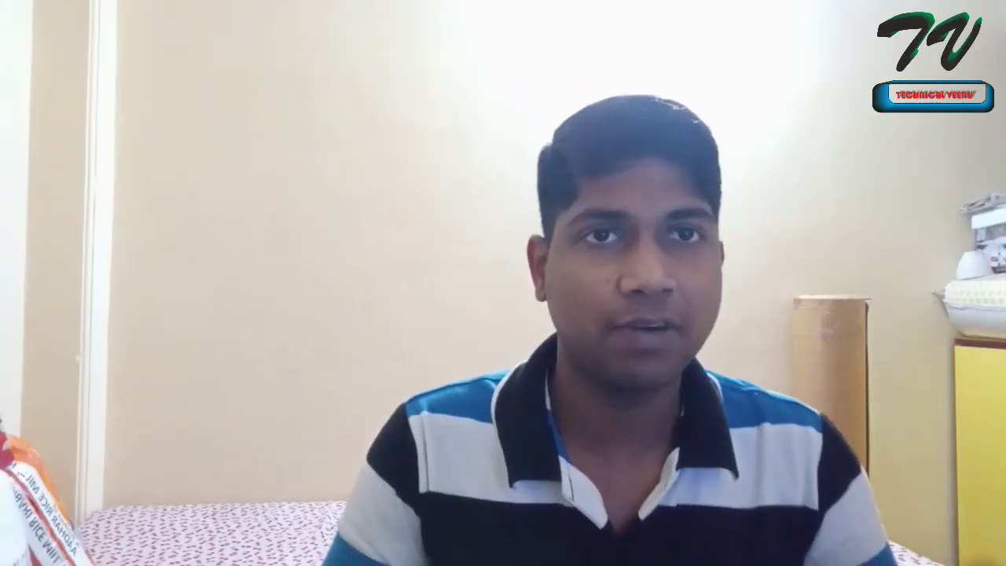